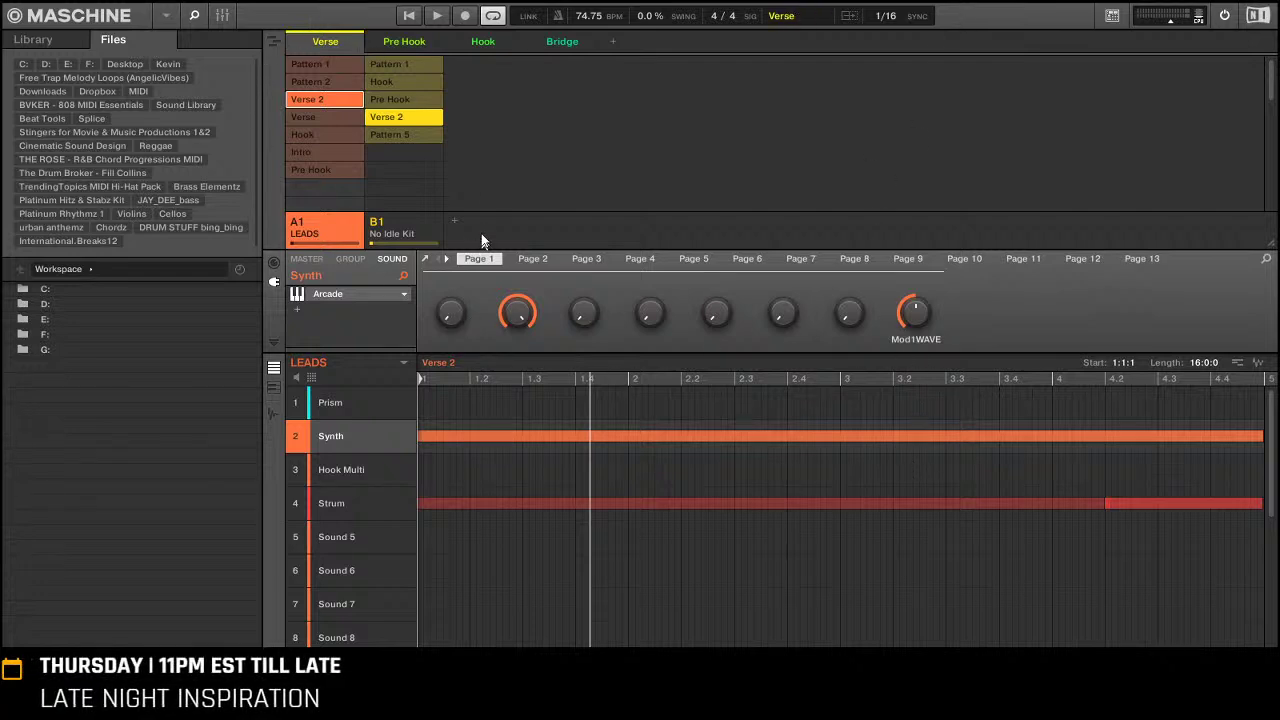
# Mute the No Idle Kit group and the Strum sound, and show the Synth's Verse 2 notes in the piano roll
pyautogui.moveTo(480, 379); pyautogui.dragTo(480, 272)
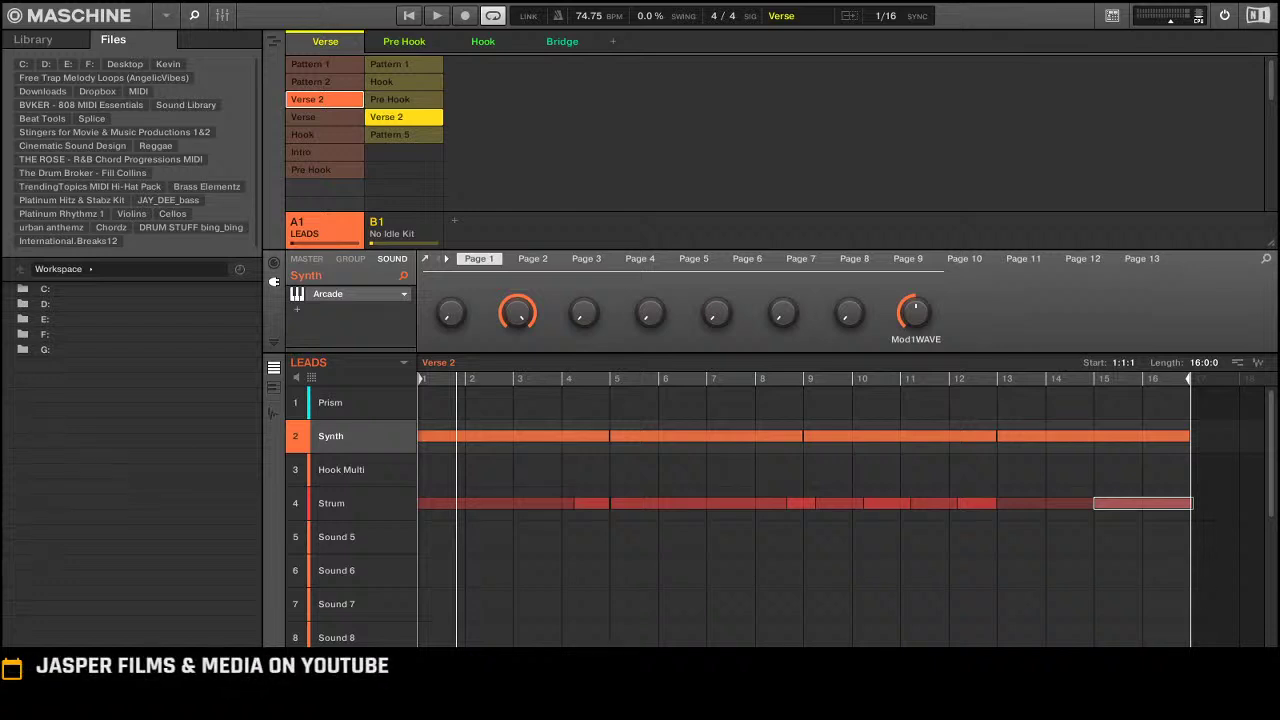
pyautogui.click(325, 46)
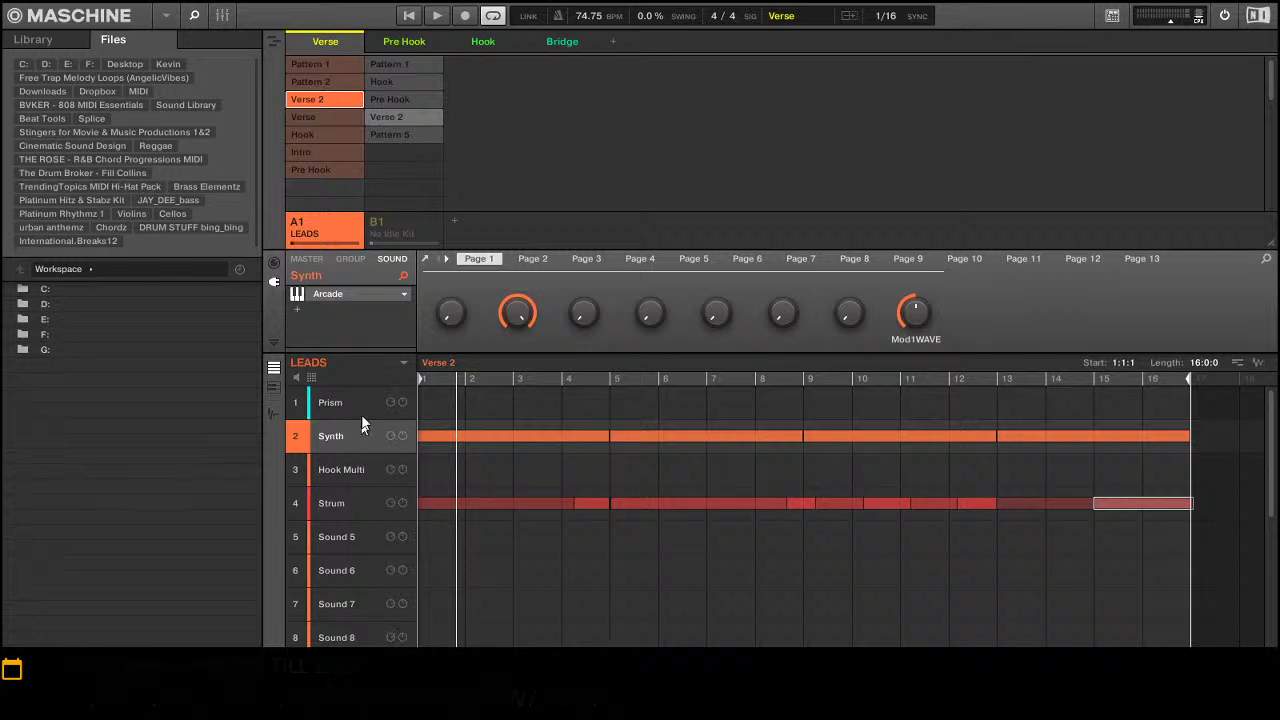
pyautogui.click(295, 503)
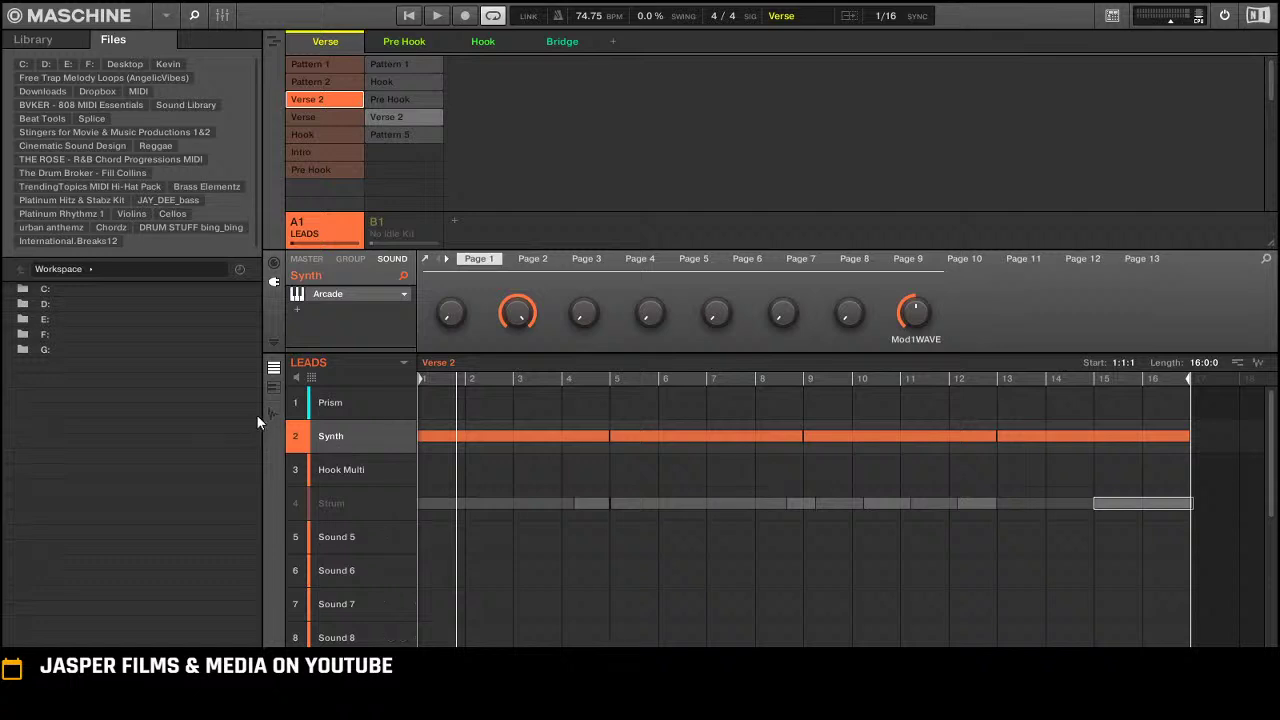
pyautogui.click(270, 387)
pyautogui.scroll(3, 602, 528)
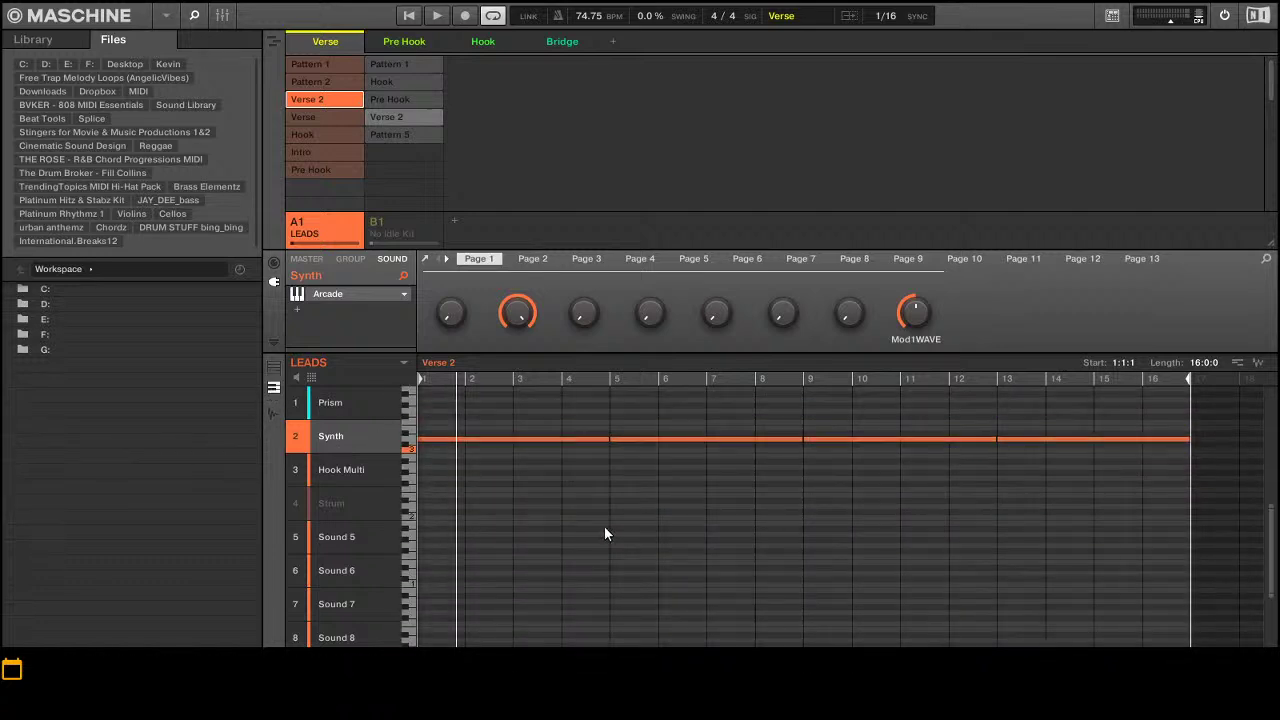
pyautogui.scroll(-2, 586, 504)
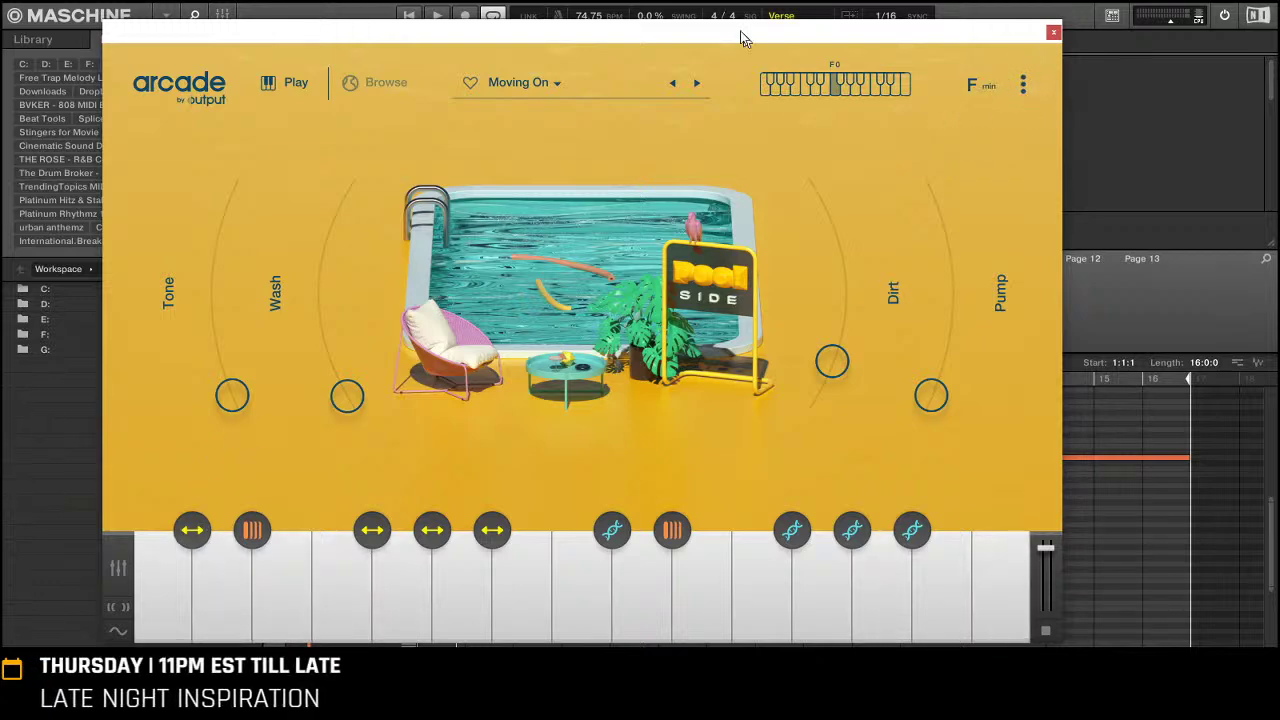
# Examine the Moving On kit in the Synth's Arcade window, moving the window around the workspace
pyautogui.moveTo(743, 34); pyautogui.dragTo(813, 98)
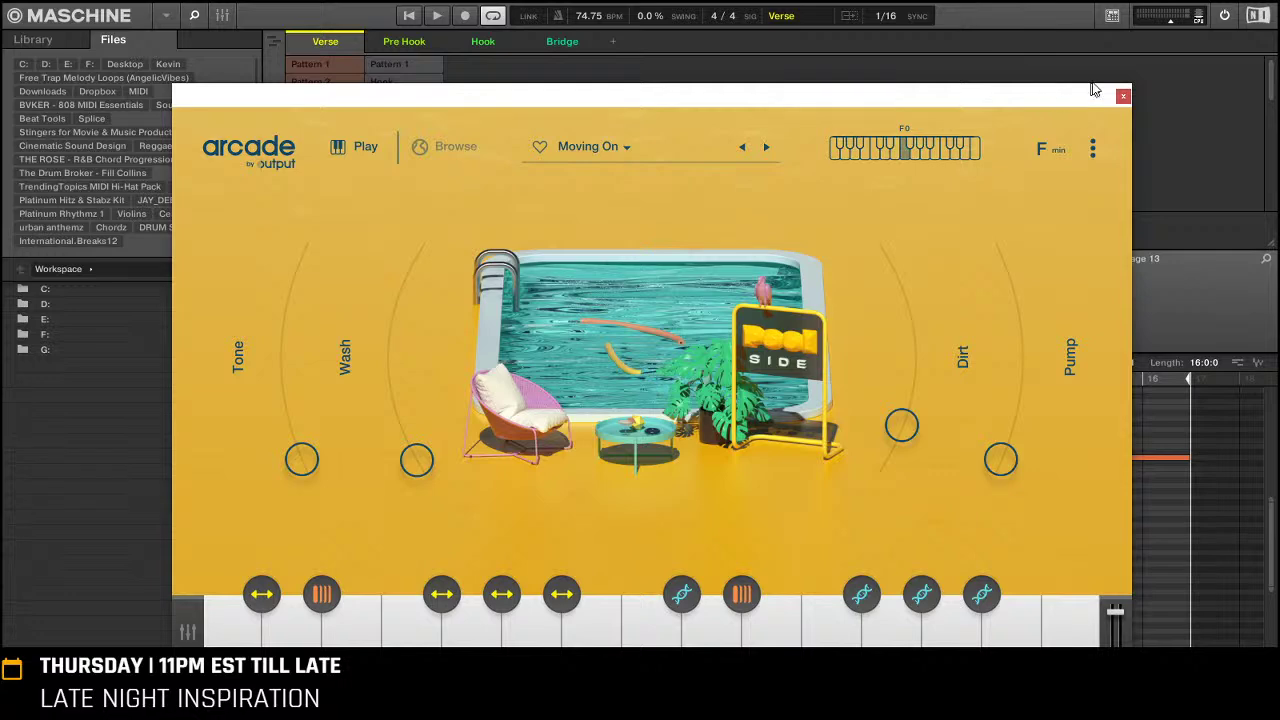
pyautogui.moveTo(1057, 104); pyautogui.dragTo(1183, 78)
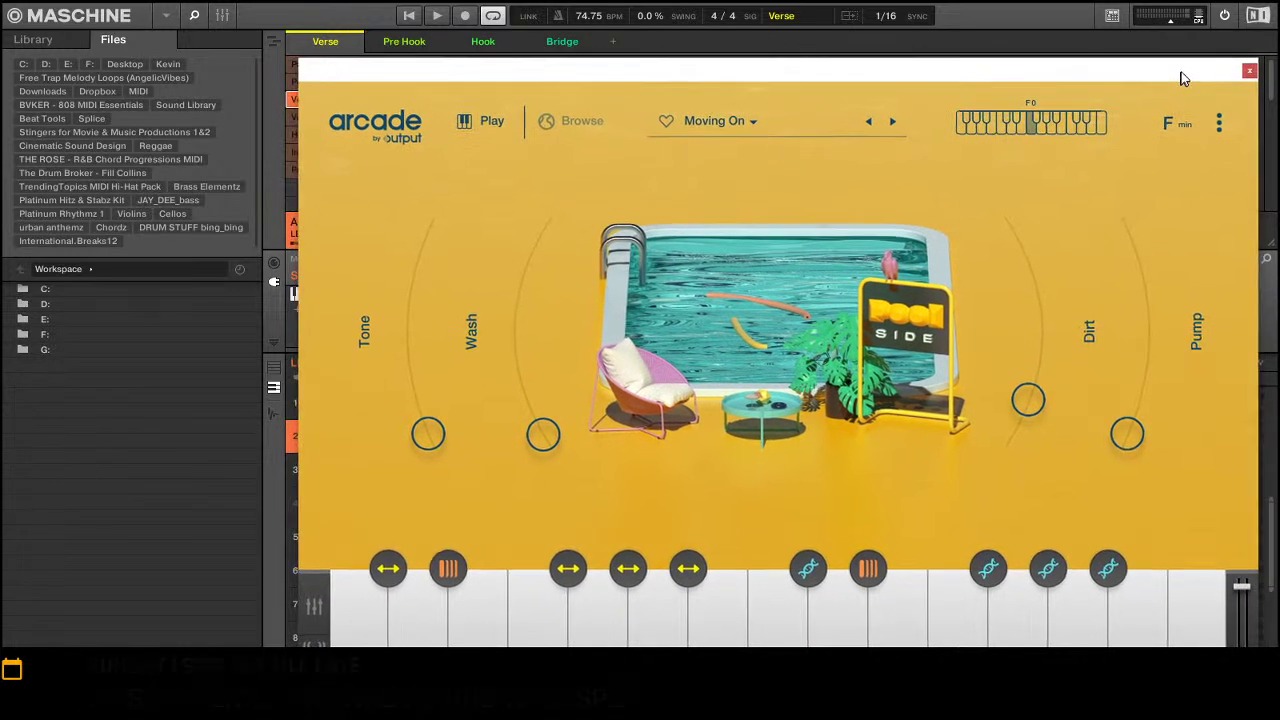
pyautogui.moveTo(1180, 71); pyautogui.dragTo(1177, 78)
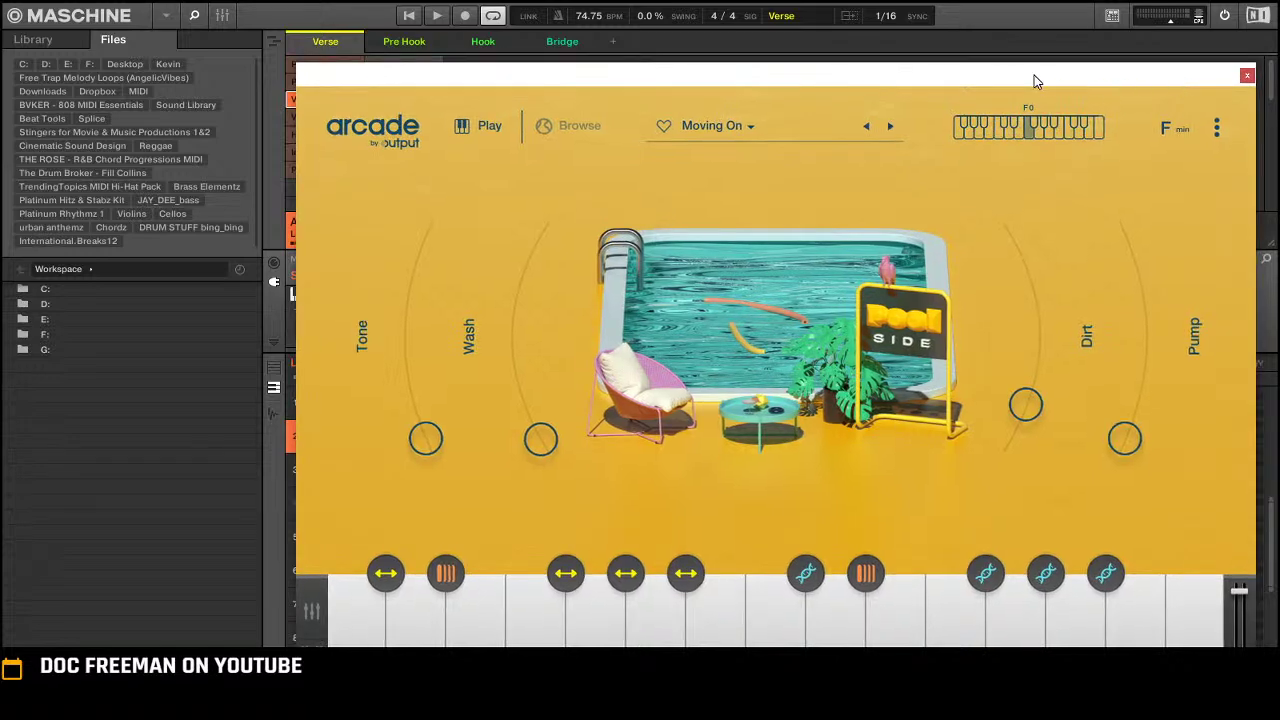
pyautogui.moveTo(1034, 75); pyautogui.dragTo(1031, 127)
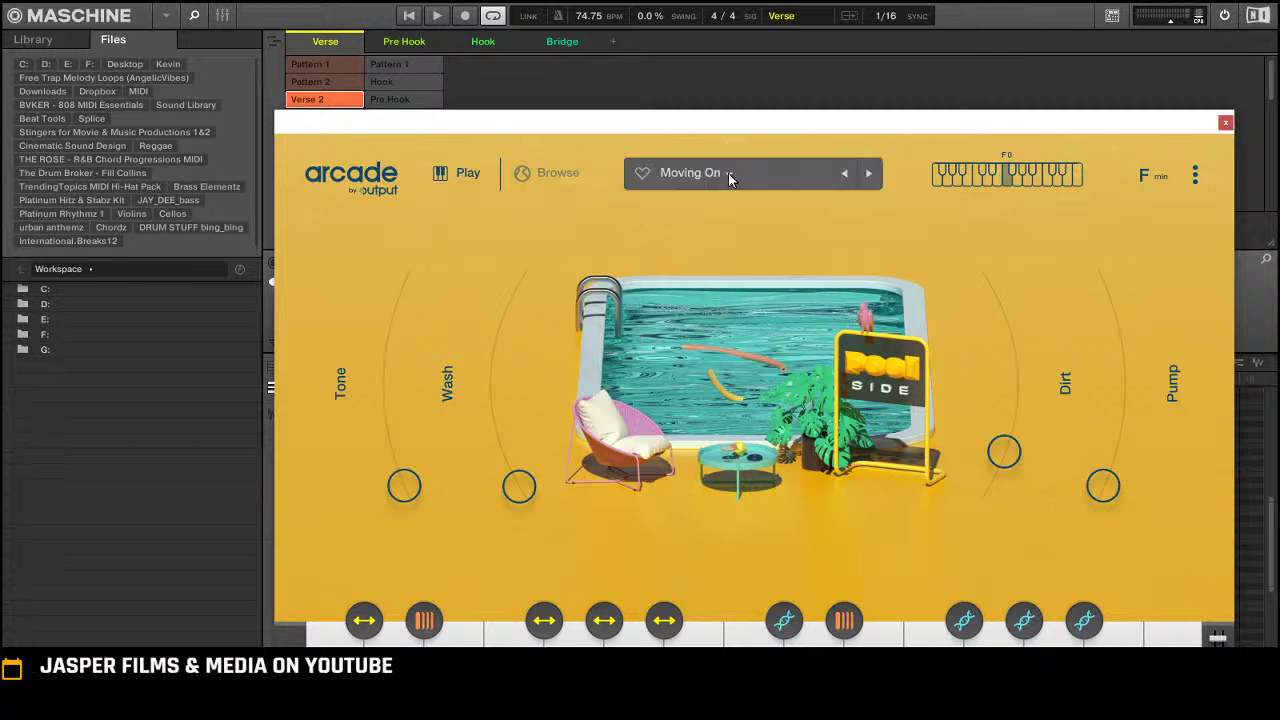
pyautogui.moveTo(709, 119); pyautogui.dragTo(654, 55)
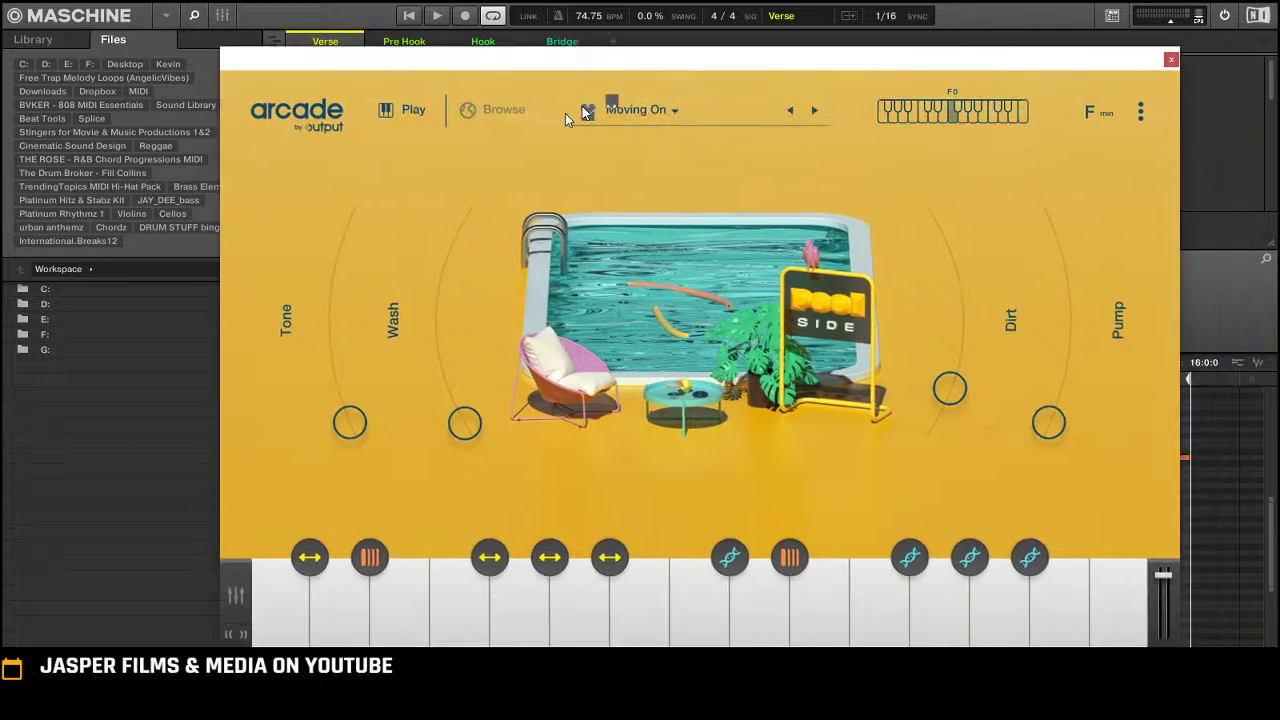
pyautogui.moveTo(264, 59); pyautogui.dragTo(439, 62)
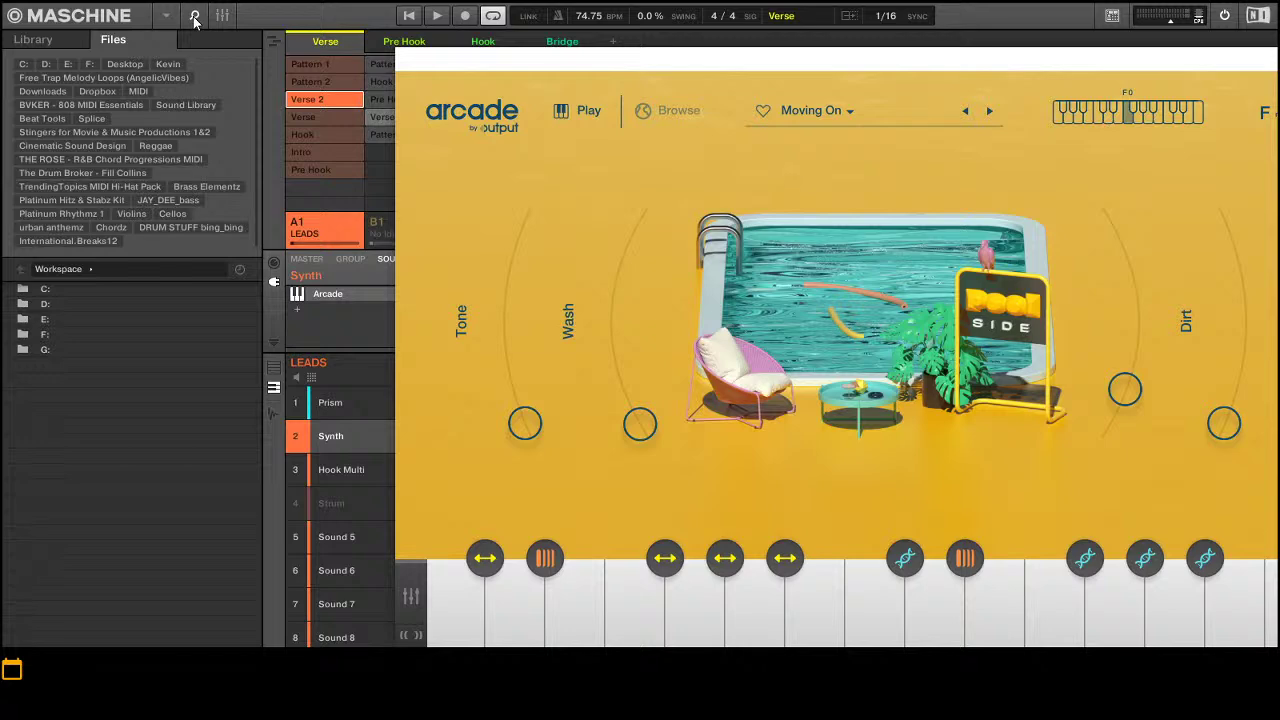
# Hide the file browser and close the Arcade plugin window
pyautogui.click(195, 18)
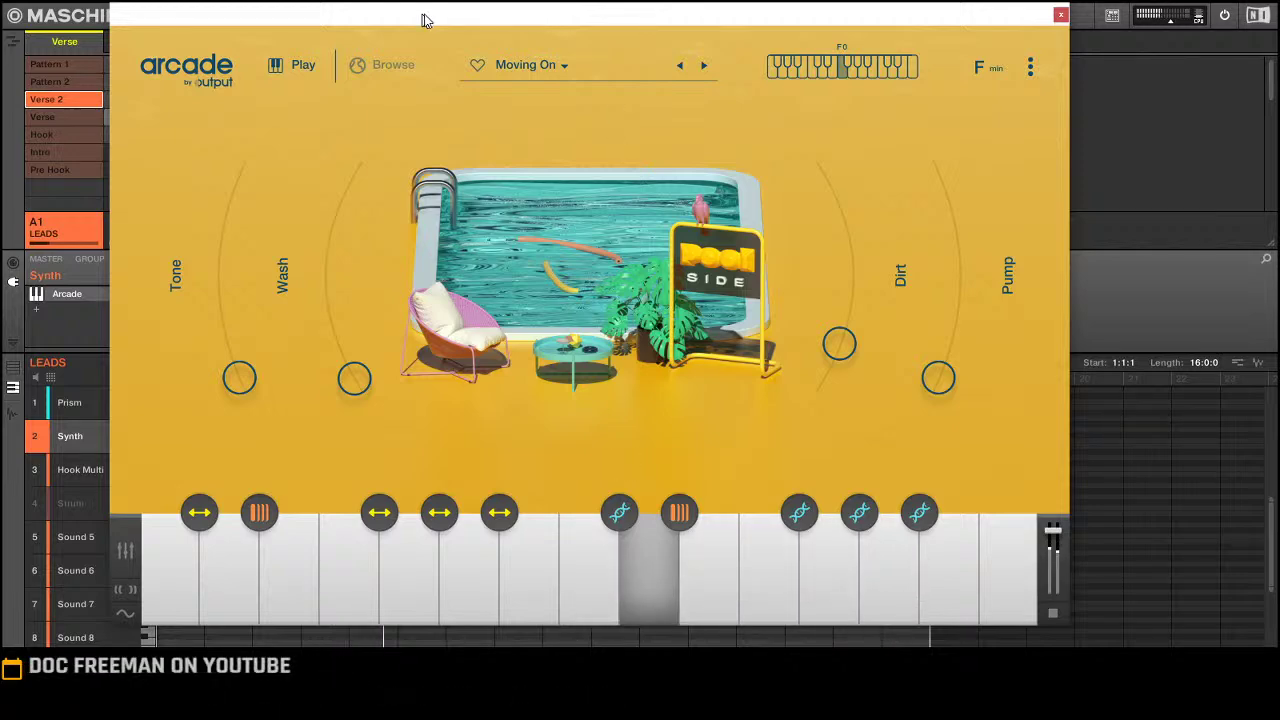
pyautogui.moveTo(423, 14); pyautogui.dragTo(534, 70)
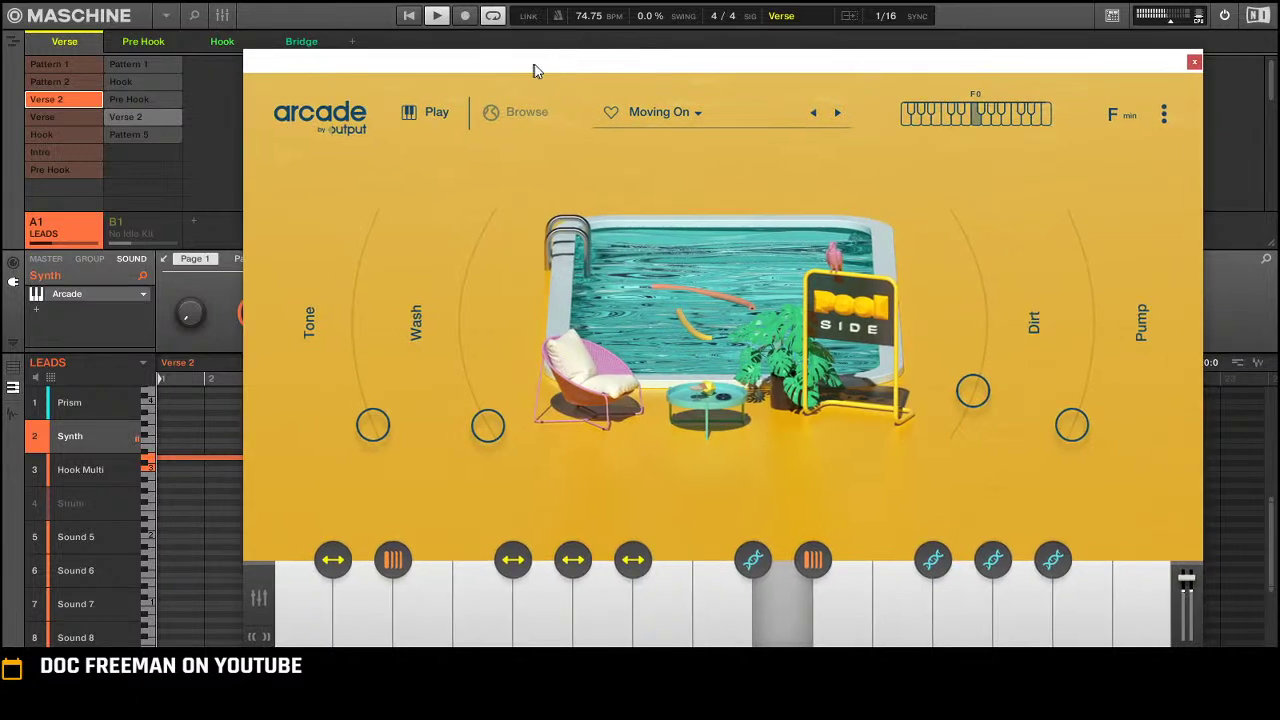
pyautogui.click(1193, 64)
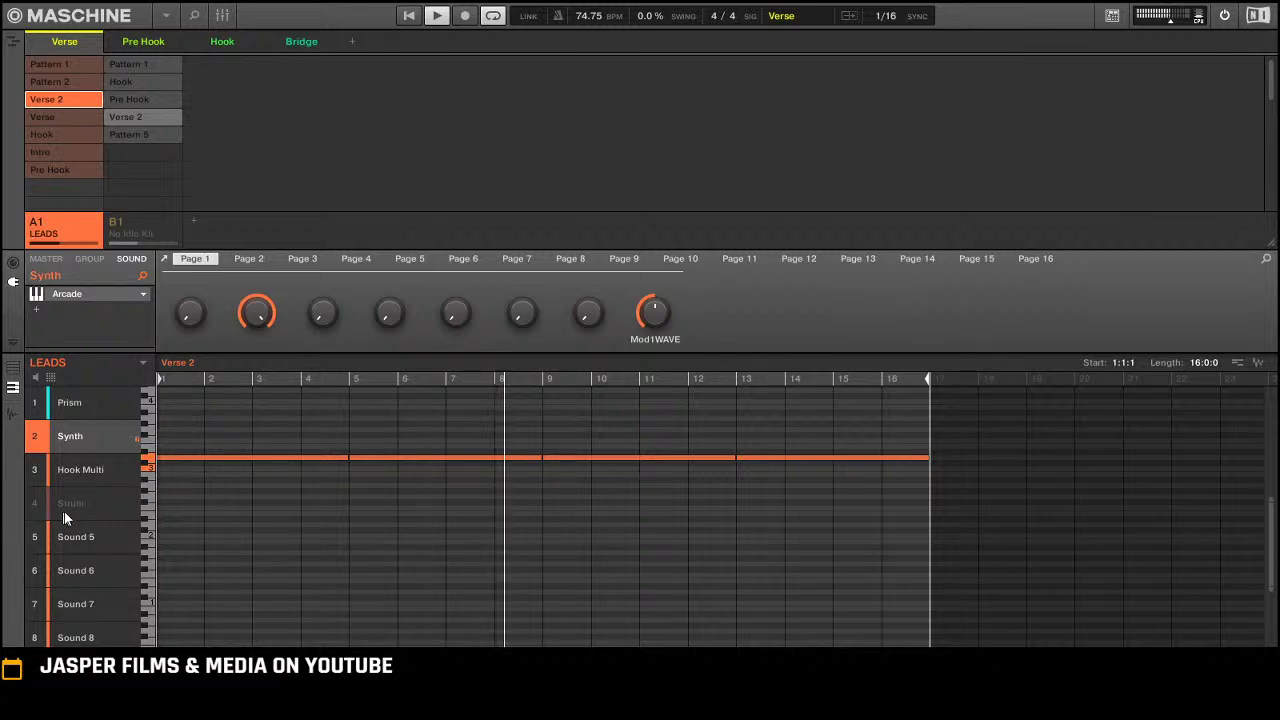
# Unmute the Strum sound and the No Idle Kit group, and show Strum's notes in the Verse 2 pattern
pyautogui.click(36, 501)
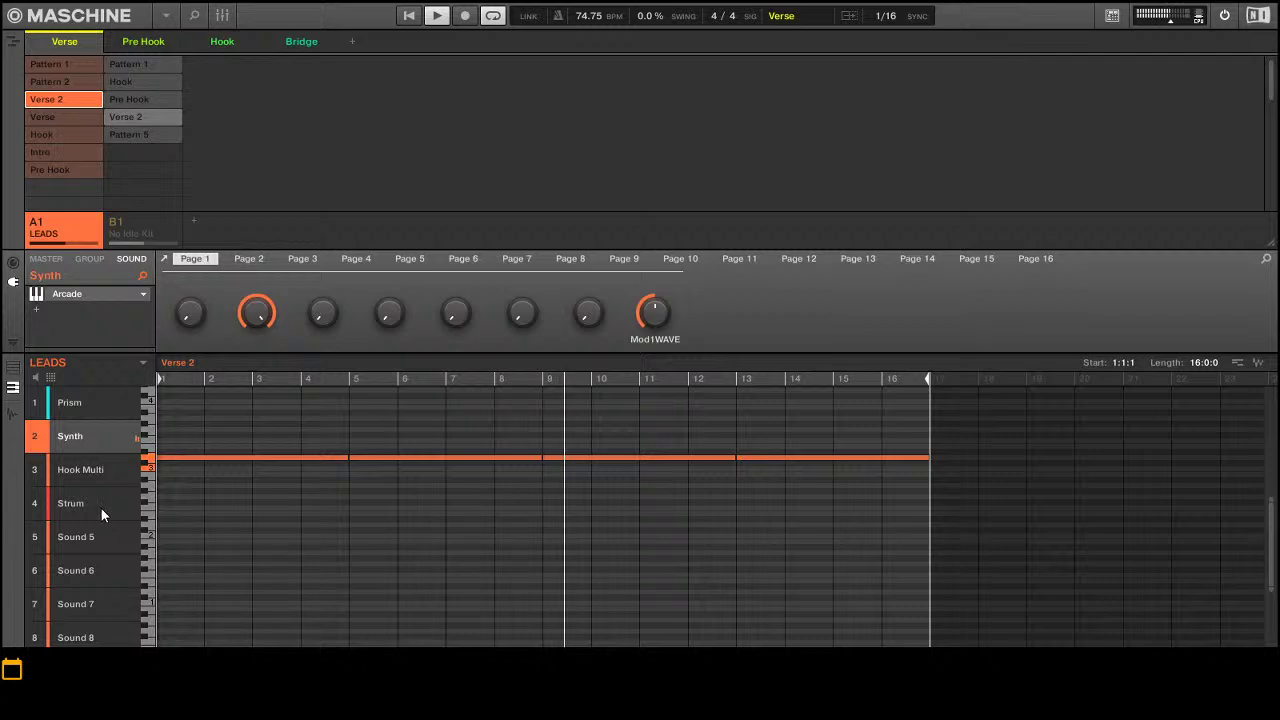
pyautogui.click(84, 509)
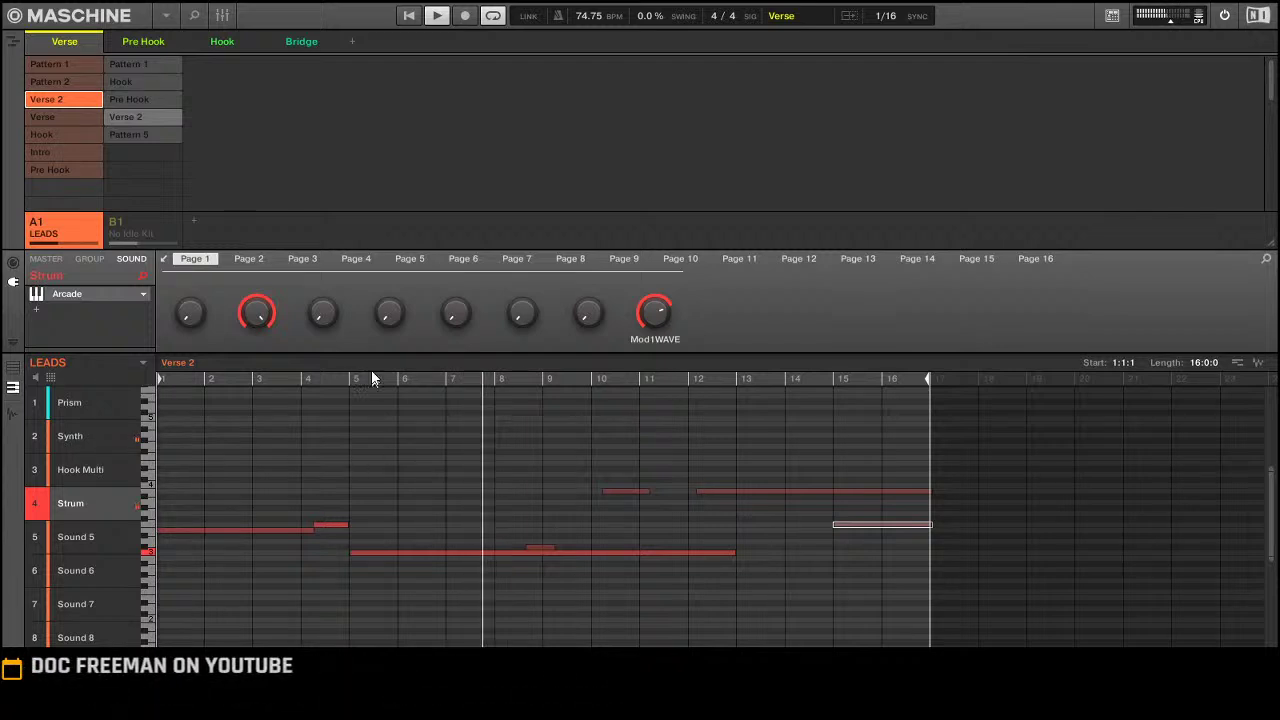
pyautogui.click(115, 230)
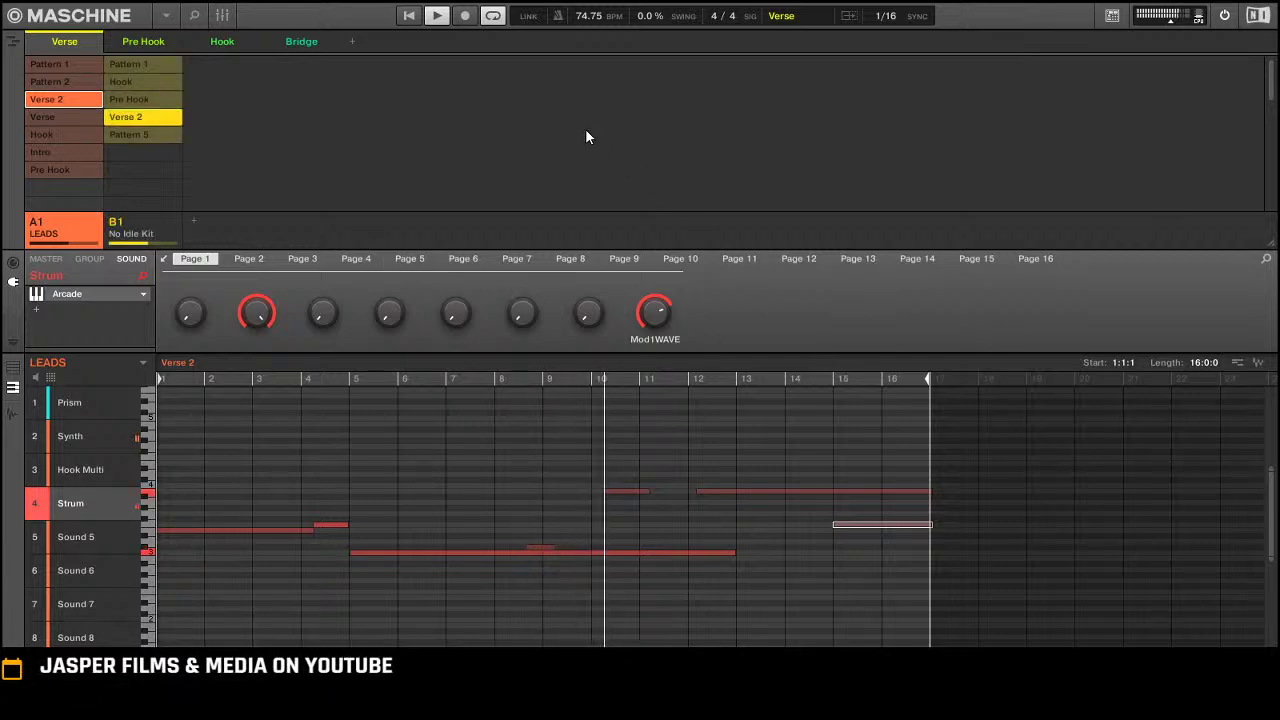
pyautogui.scroll(-1, 543, 510)
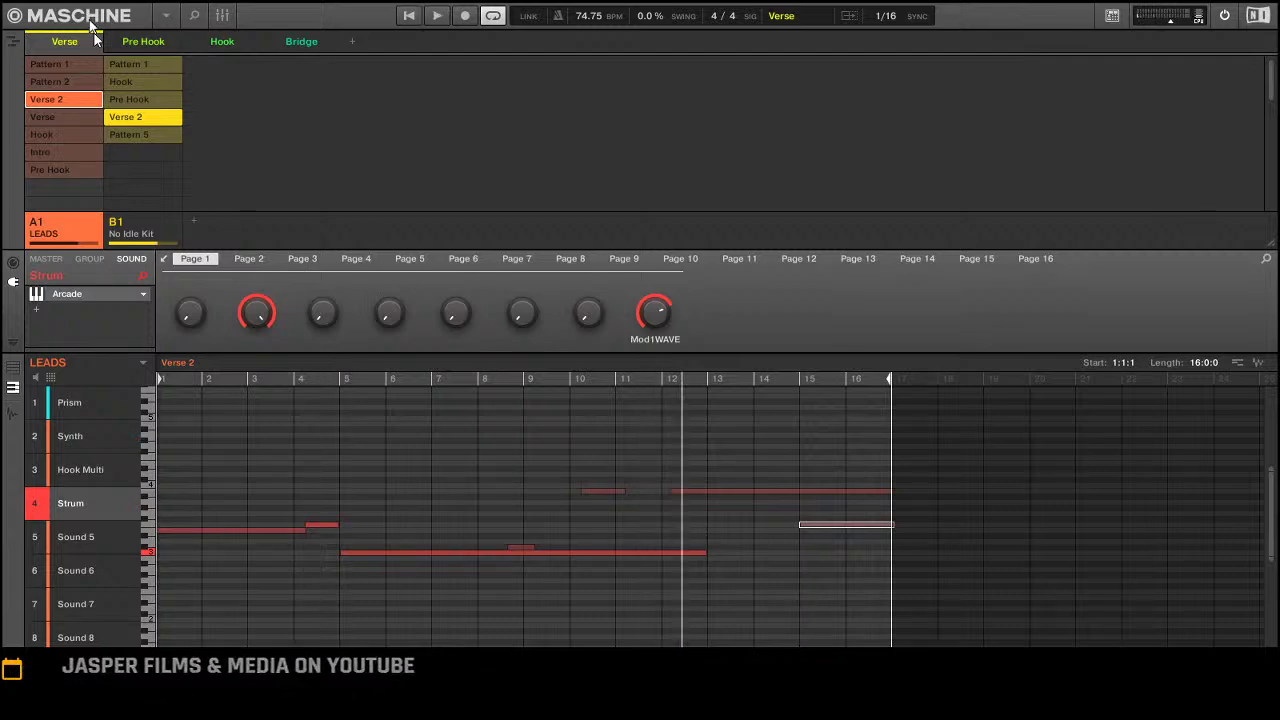
# Switch to the Pre Hook section and play it back
pyautogui.click(143, 44)
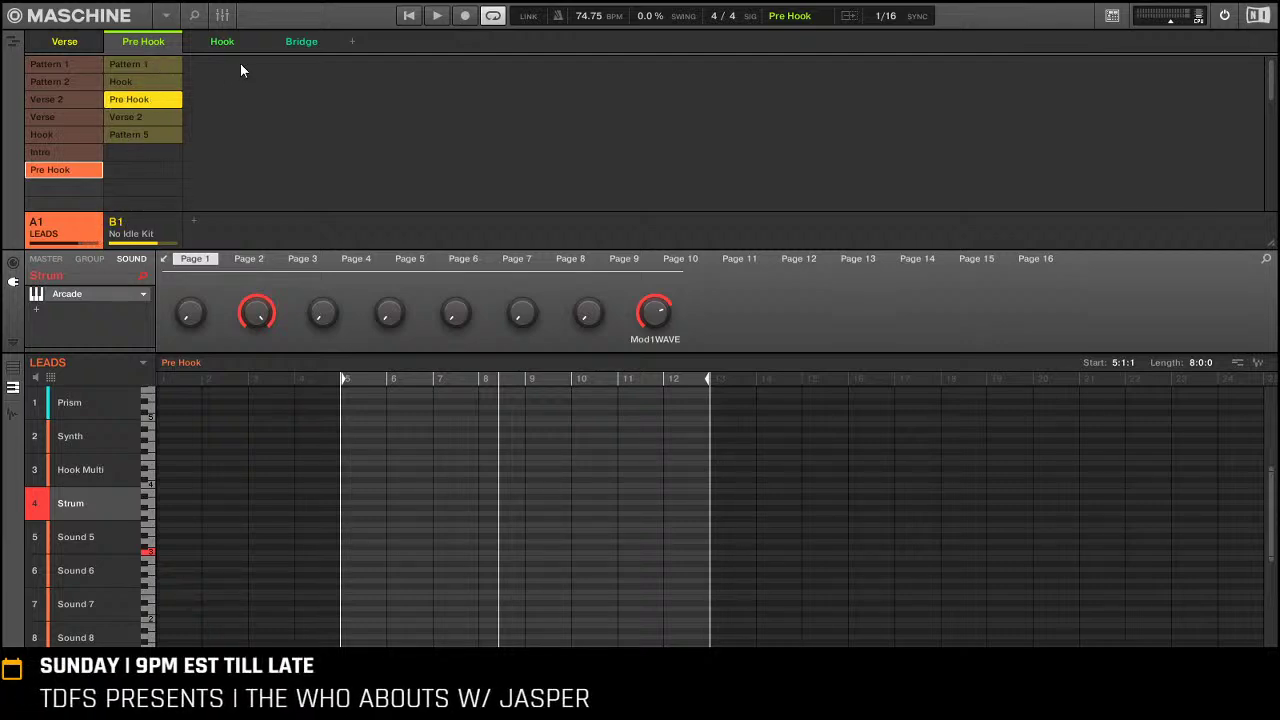
pyautogui.press('space')
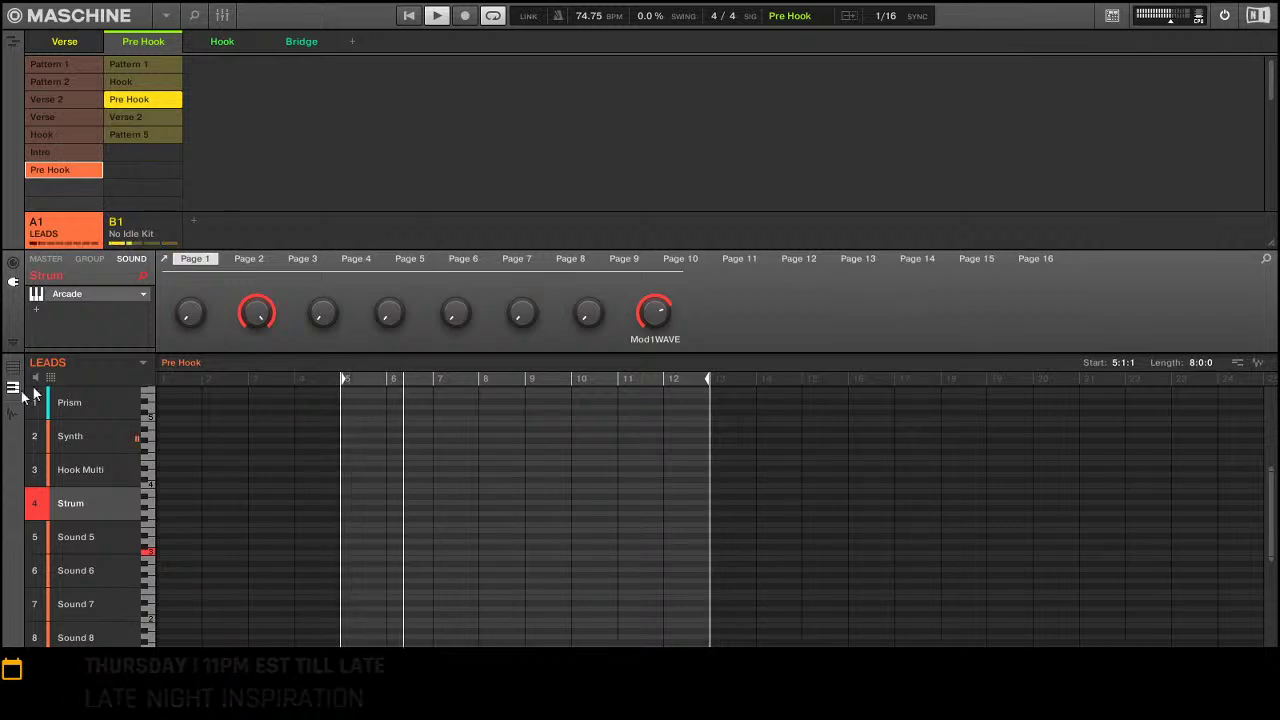
# Duplicate the LEADS group's Pre Hook pattern and delete the copy
pyautogui.rightClick(50, 173)
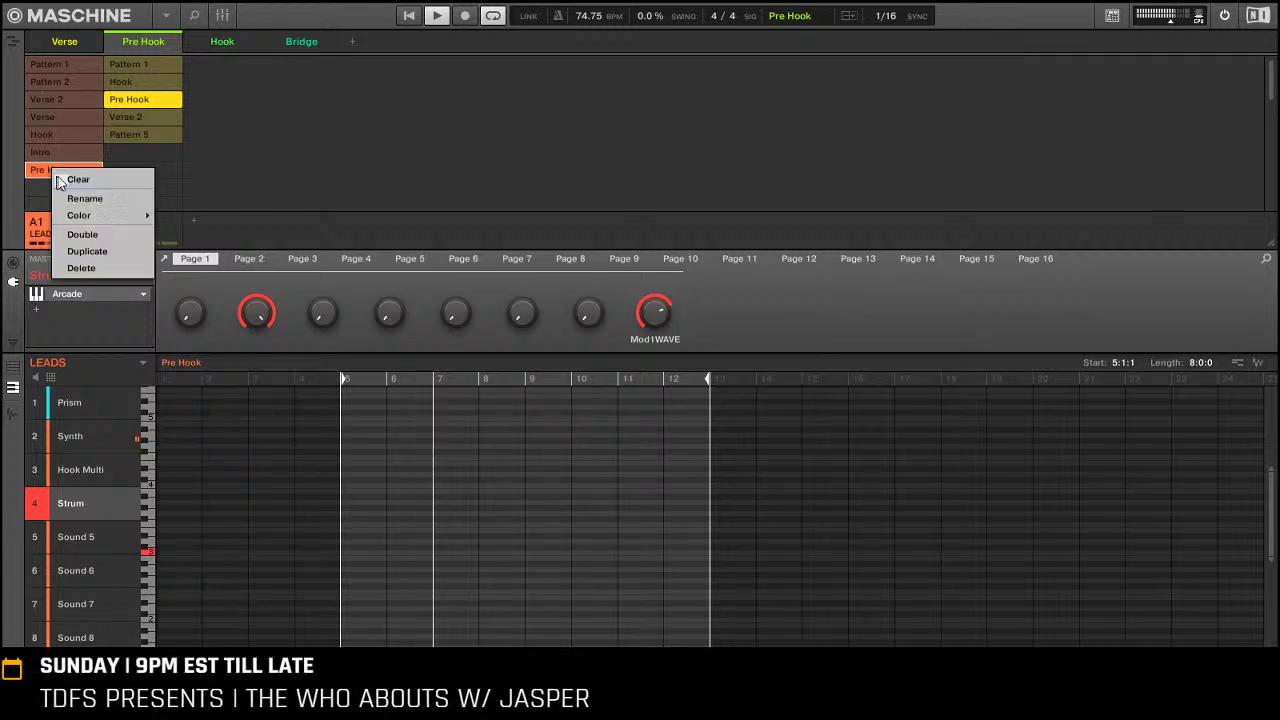
pyautogui.click(98, 251)
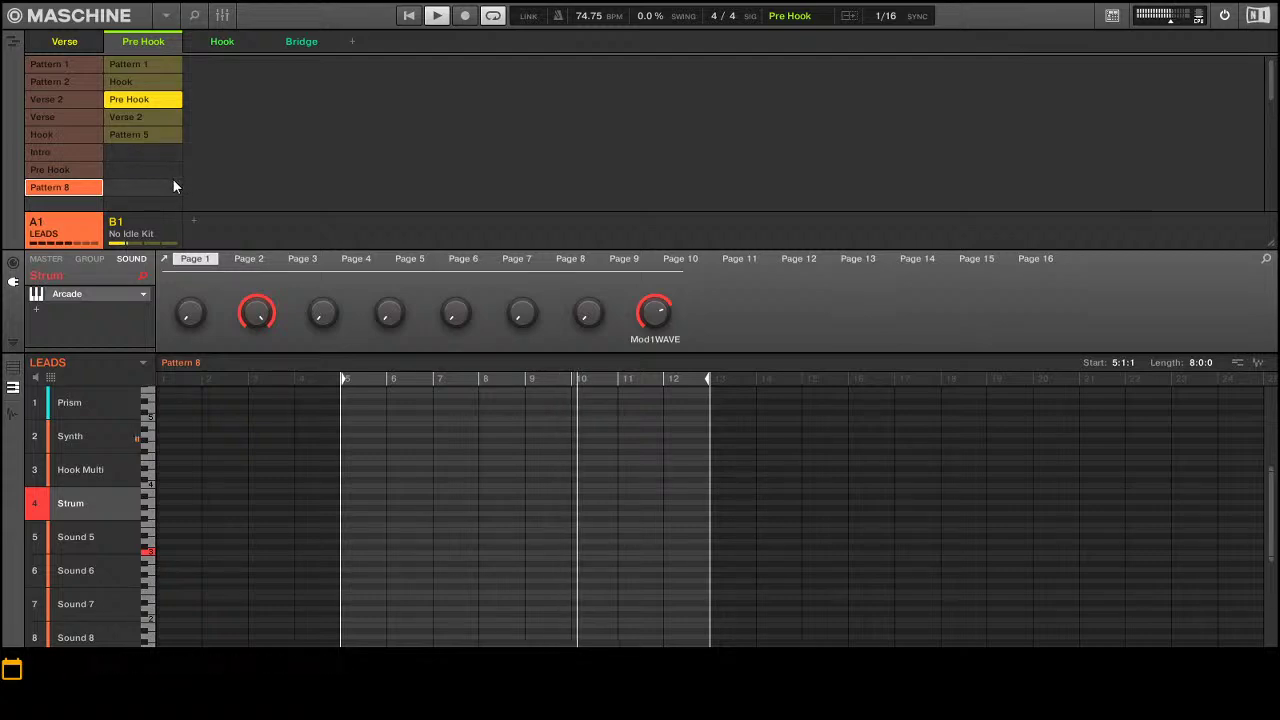
pyautogui.press('Delete')
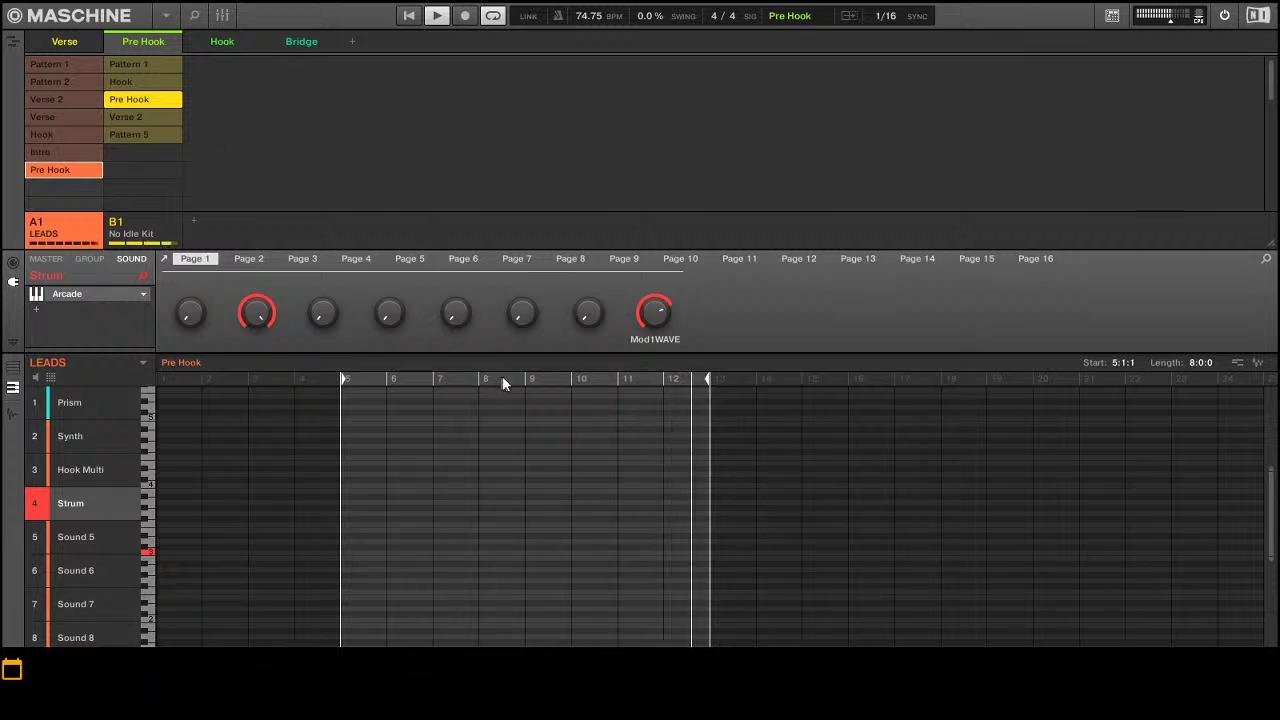
# Switch to the Hook section and on to the Bridge section, playing the Bridge back
pyautogui.click(225, 41)
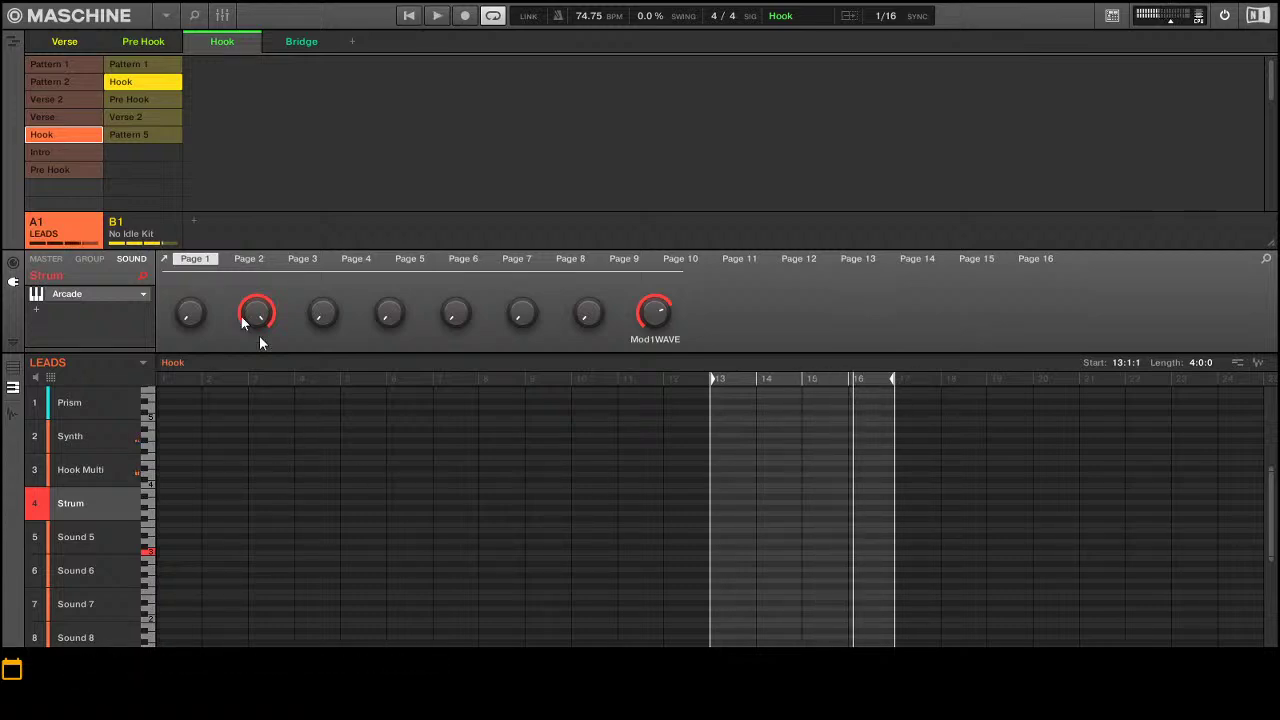
pyautogui.click(290, 45)
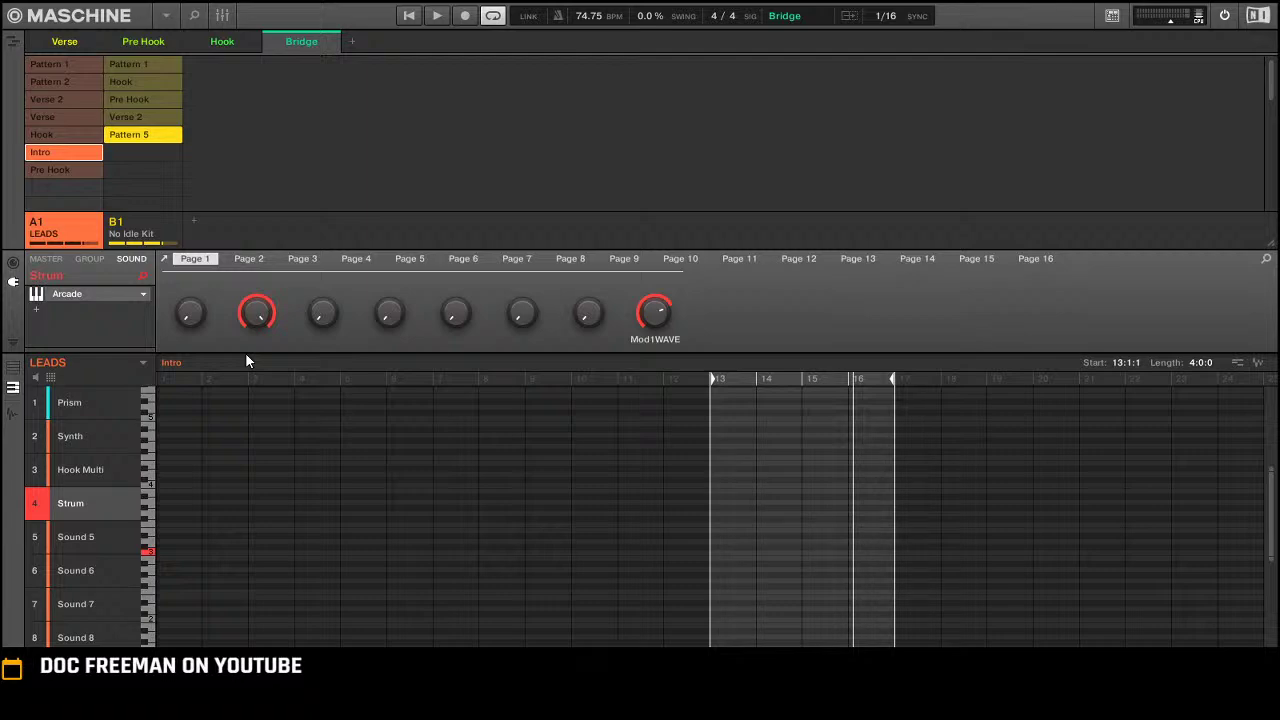
pyautogui.press('space')
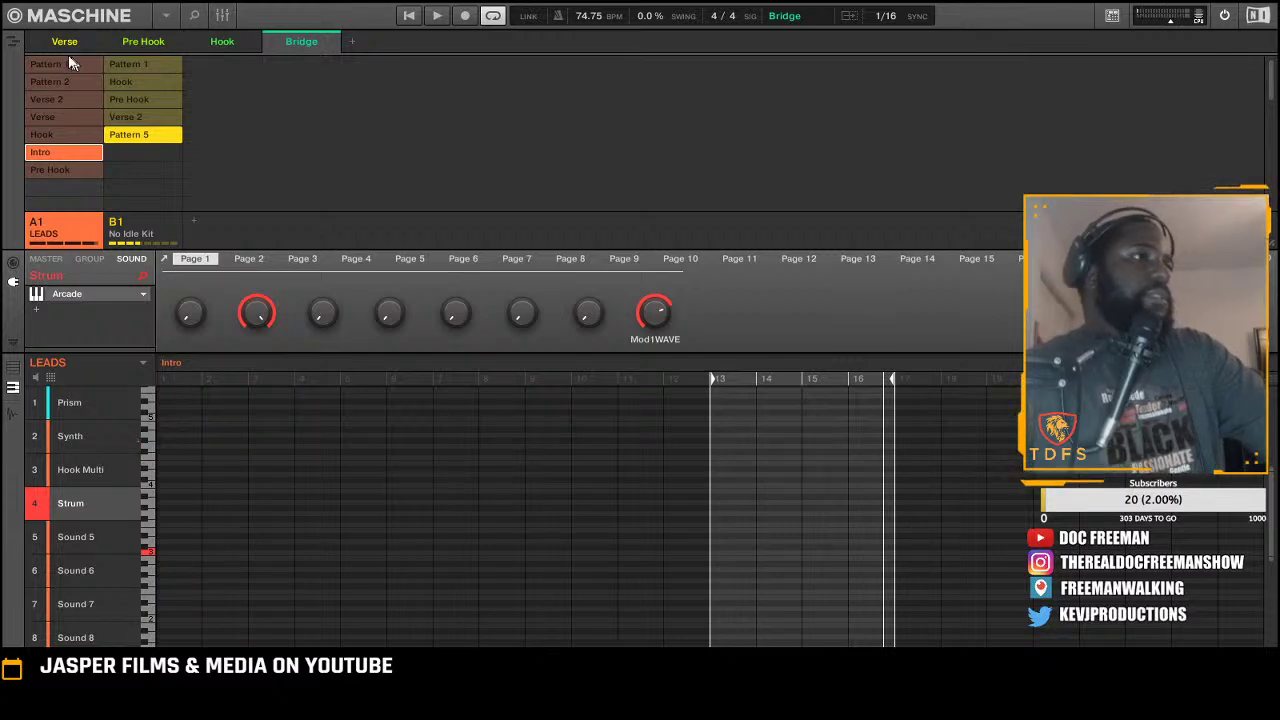
# Switch from the section and pattern overview to the full song arrangement of Better For Both
pyautogui.click(13, 42)
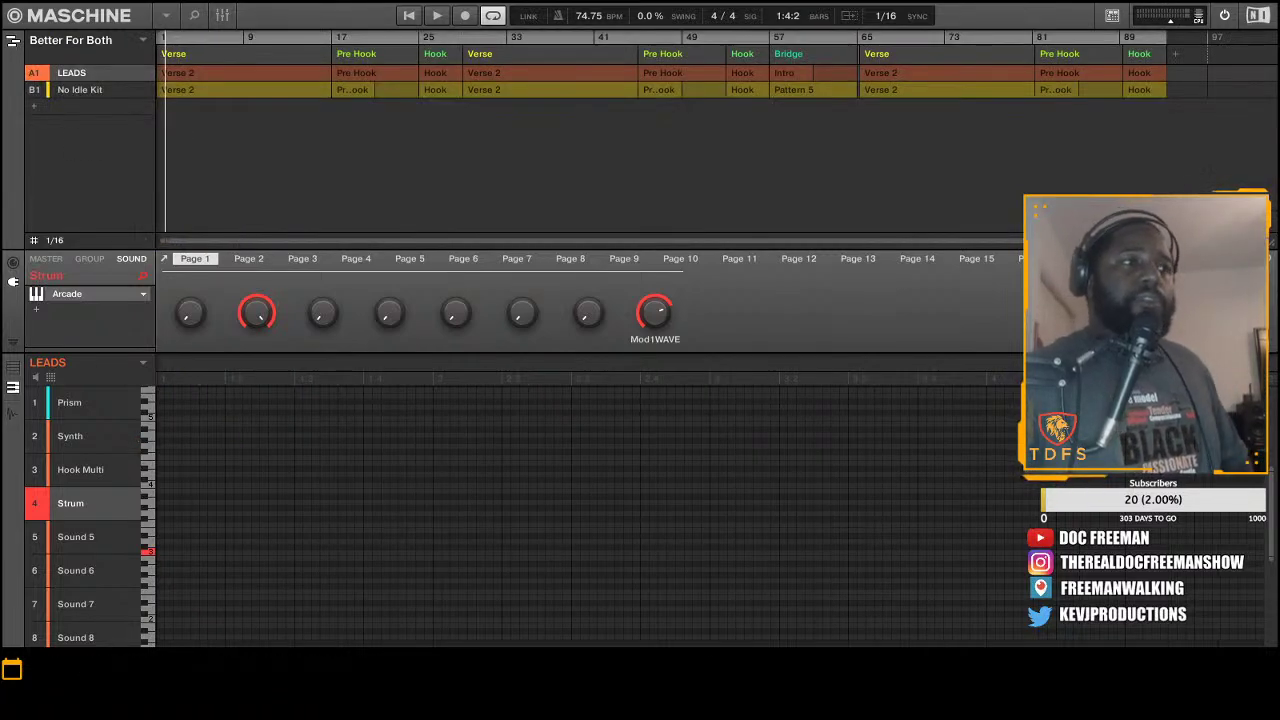
pyautogui.moveTo(240, 238); pyautogui.dragTo(246, 248)
pyautogui.doubleClick(242, 244)
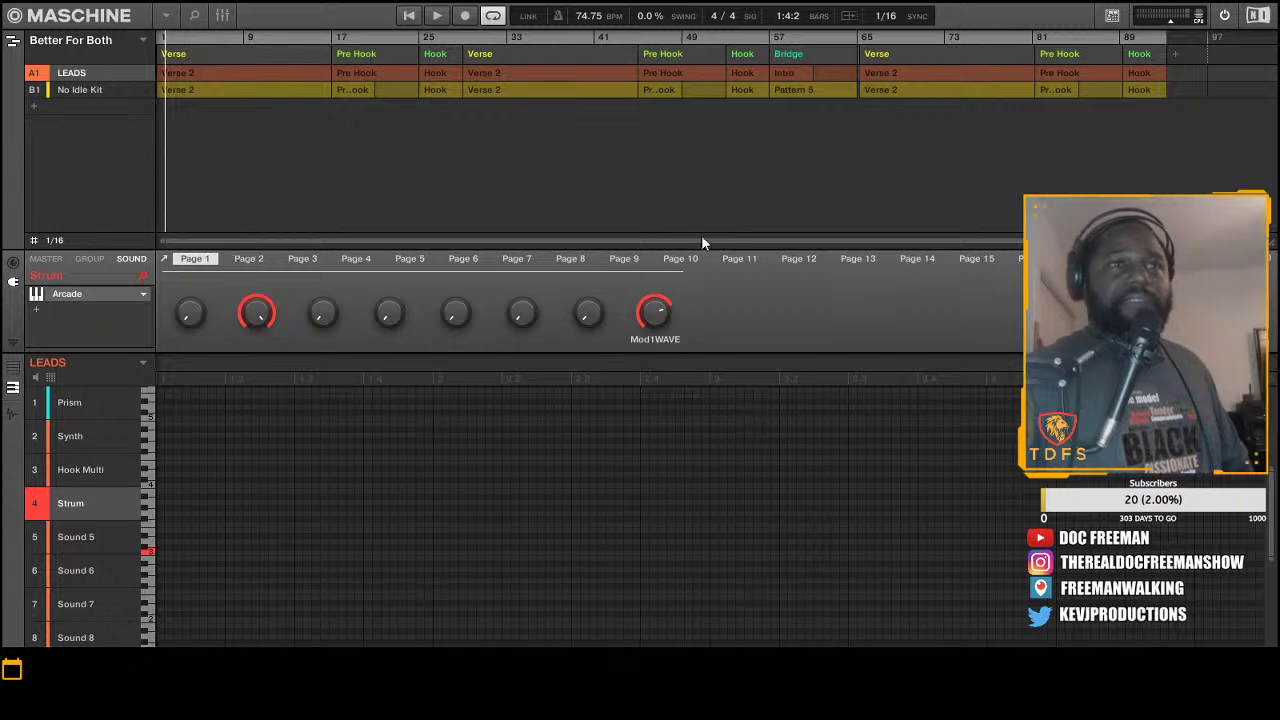
pyautogui.click(163, 15)
pyautogui.moveTo(190, 41)
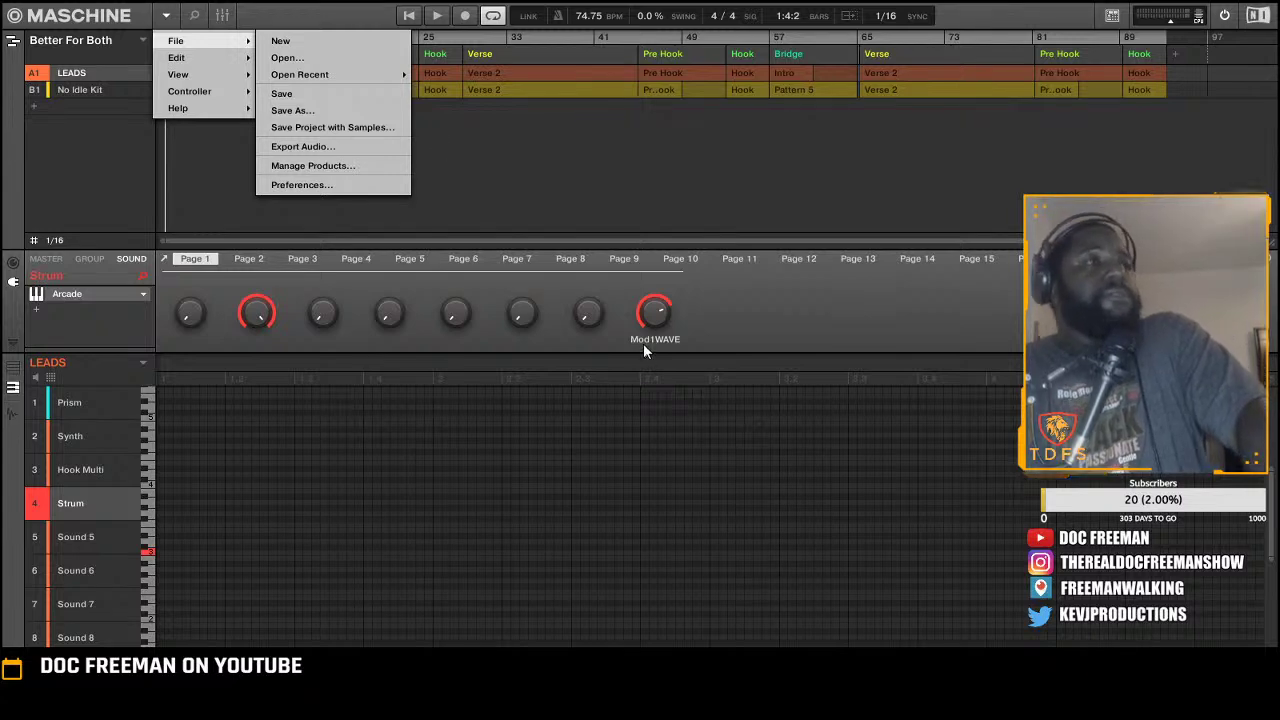
pyautogui.click(360, 108)
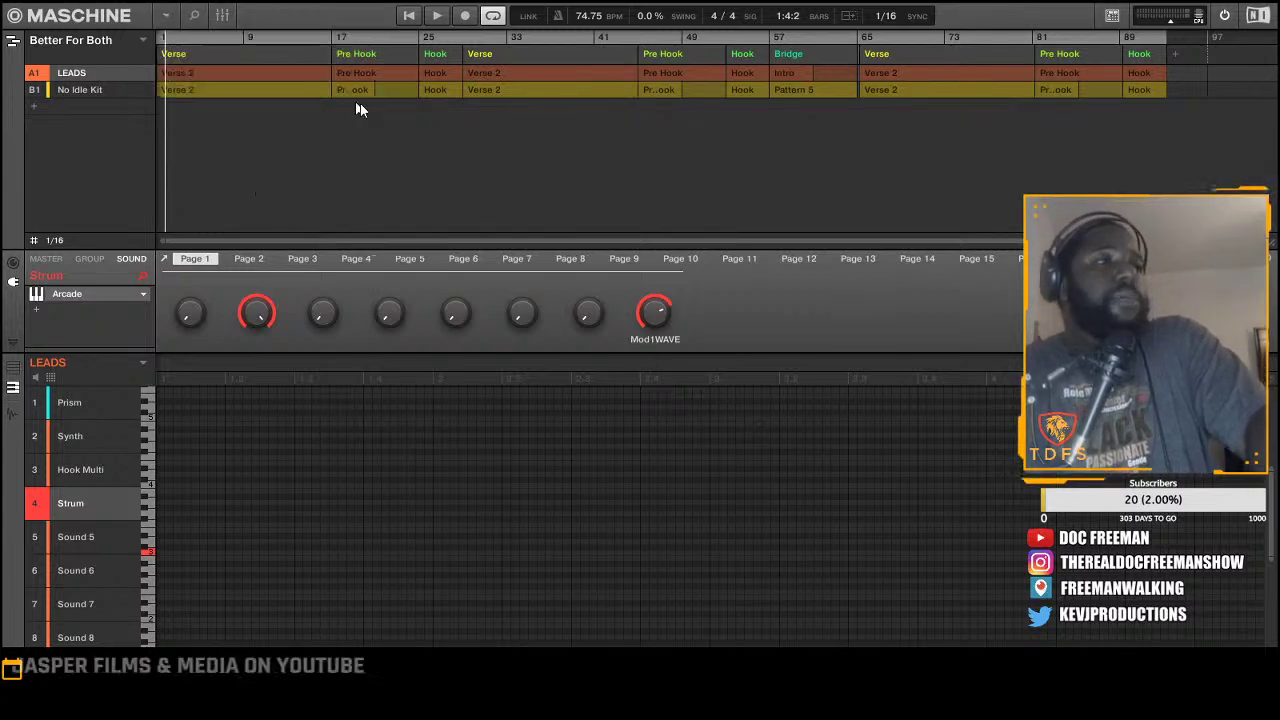
# Play back the Better For Both arrangement with its full length in view
pyautogui.moveTo(361, 242); pyautogui.dragTo(361, 300)
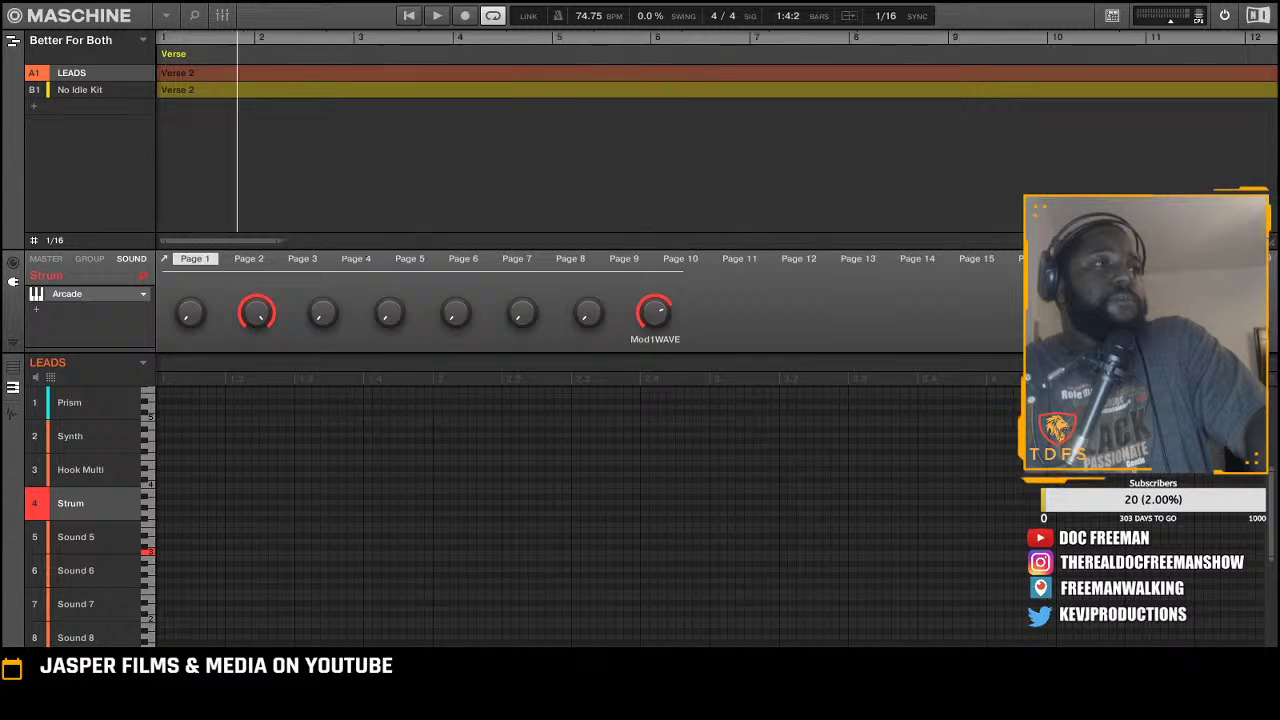
pyautogui.moveTo(277, 242); pyautogui.dragTo(716, 242)
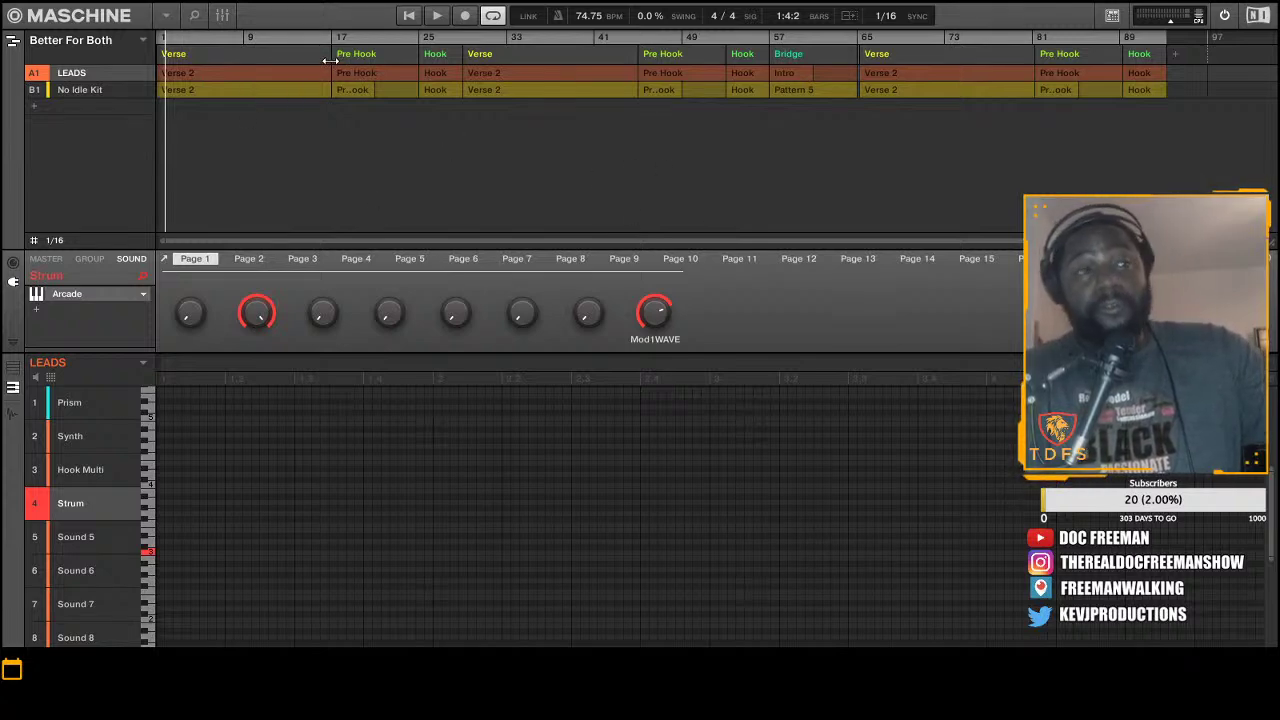
pyautogui.press('space')
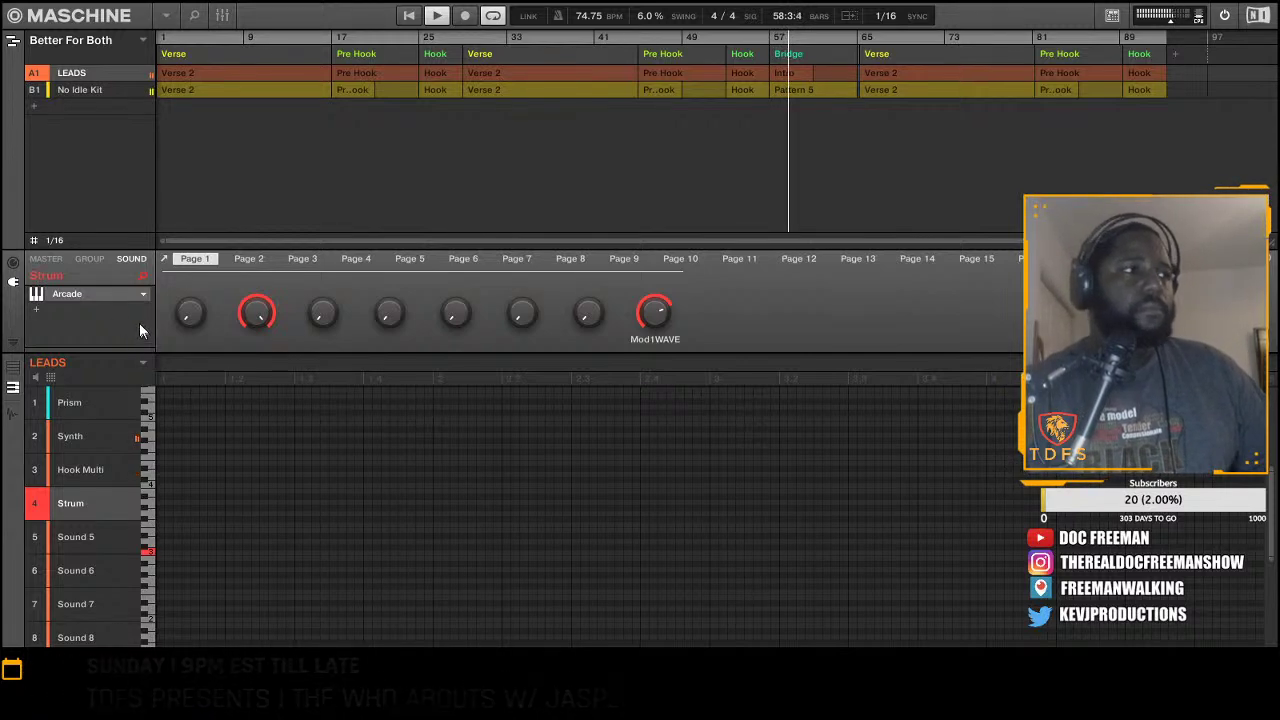
# Set the LEADS group's groove swing to 6.0 % and raise the swing amount of the No Idle Kit group
pyautogui.click(87, 258)
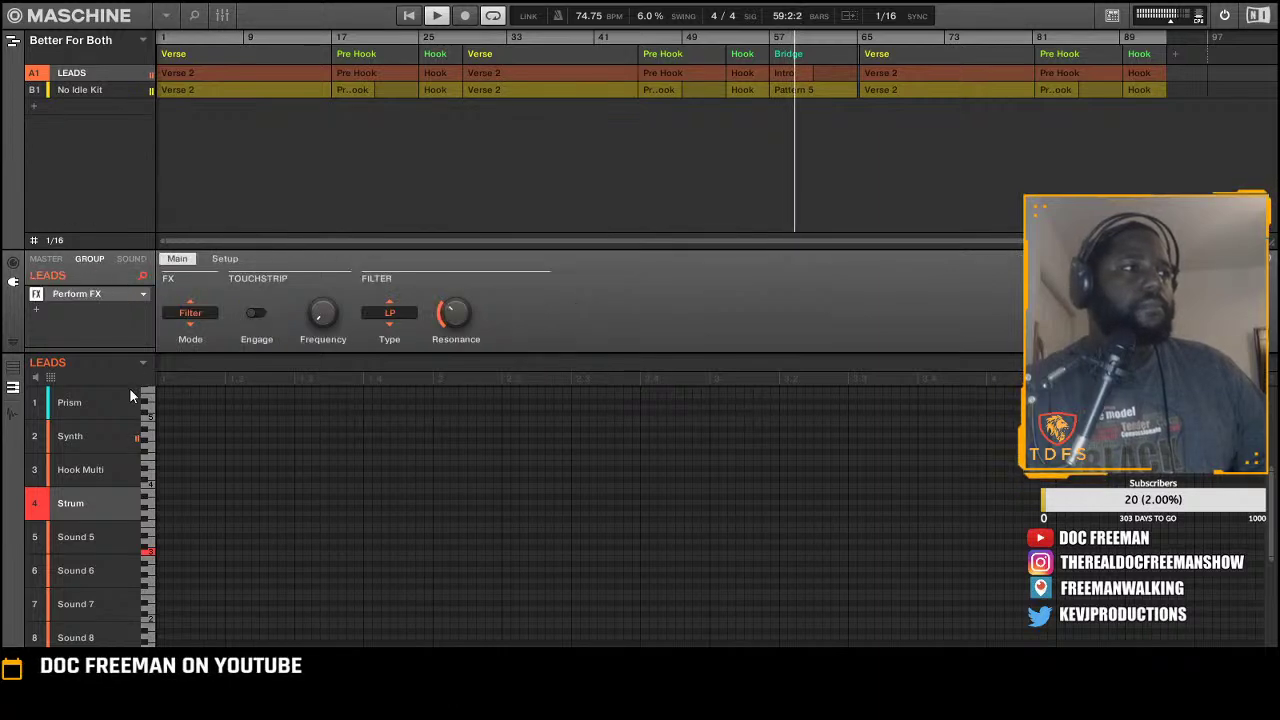
pyautogui.click(13, 264)
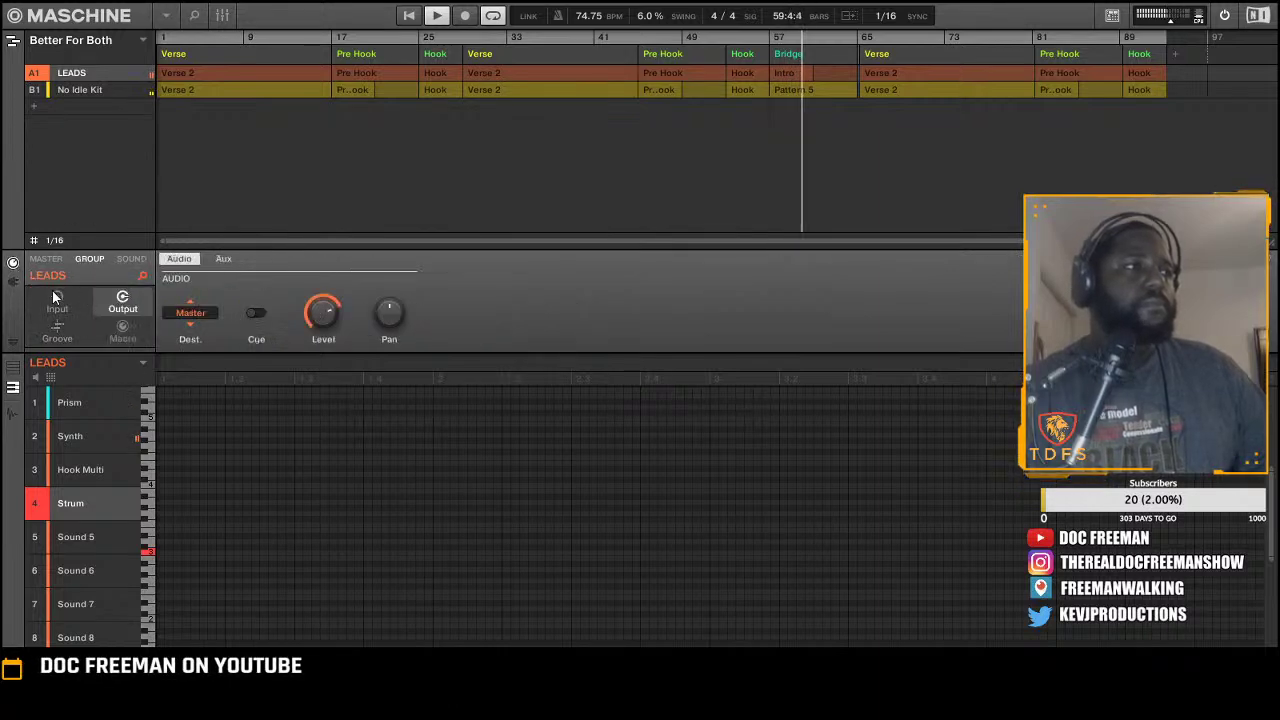
pyautogui.click(60, 332)
pyautogui.moveTo(190, 317); pyautogui.dragTo(191, 315)
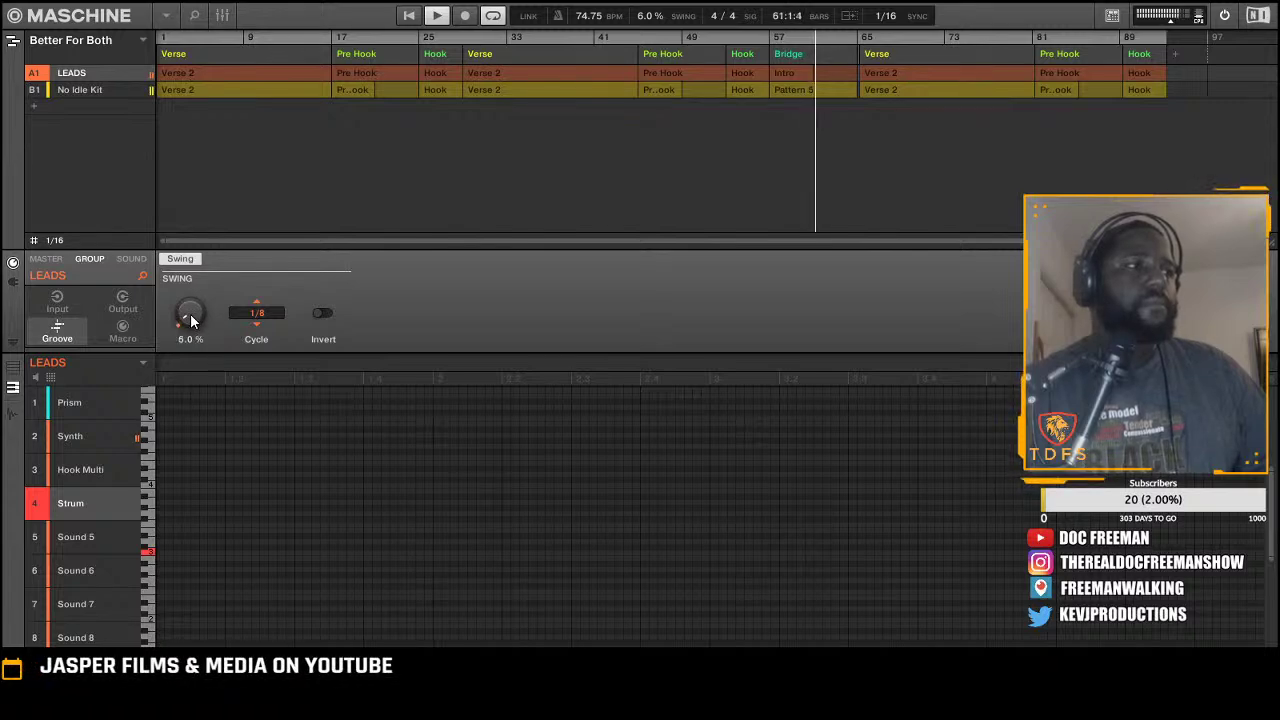
pyautogui.click(72, 92)
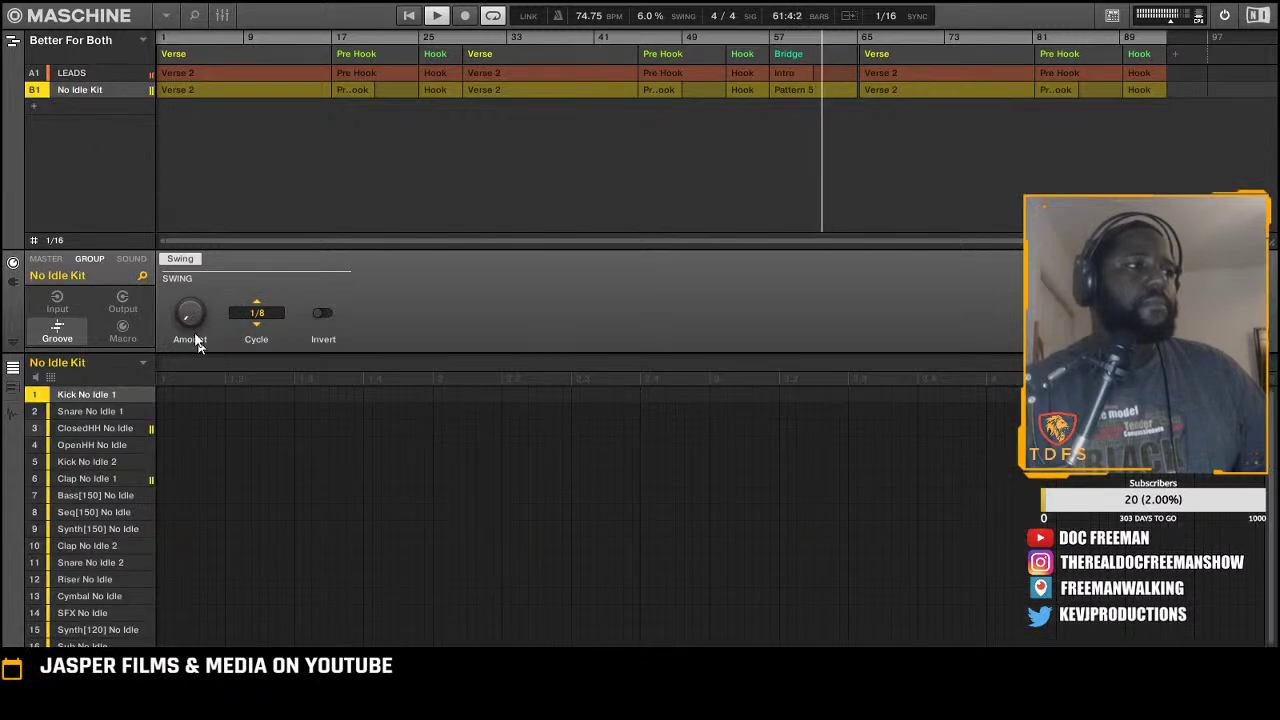
pyautogui.moveTo(194, 337); pyautogui.dragTo(205, 316)
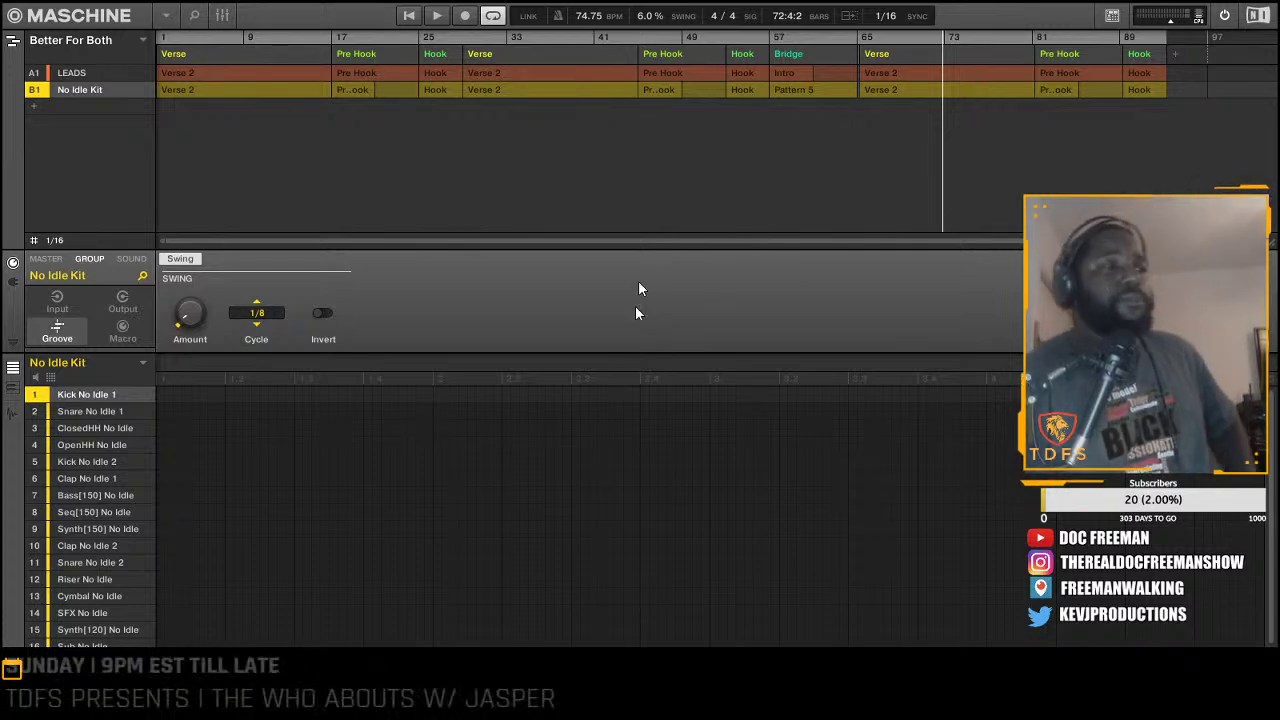
# Start an audio export of the song and set its source to Sound
pyautogui.click(166, 16)
pyautogui.moveTo(205, 41)
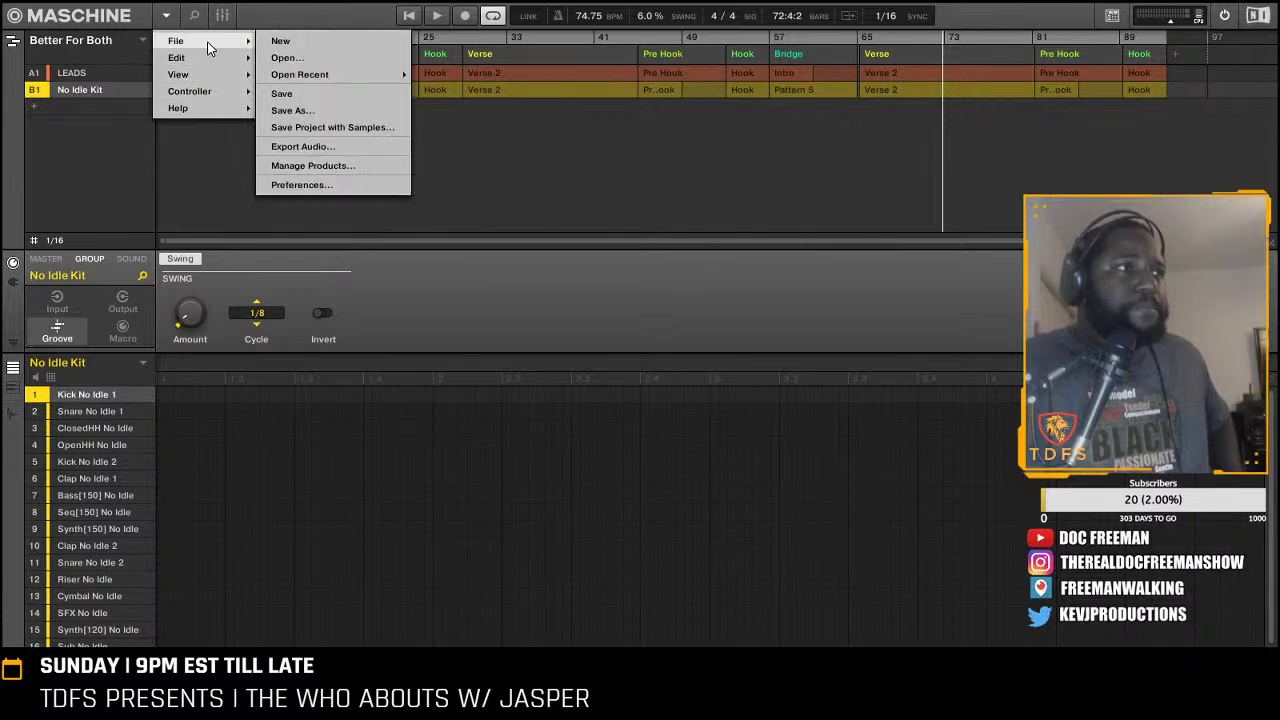
pyautogui.click(334, 148)
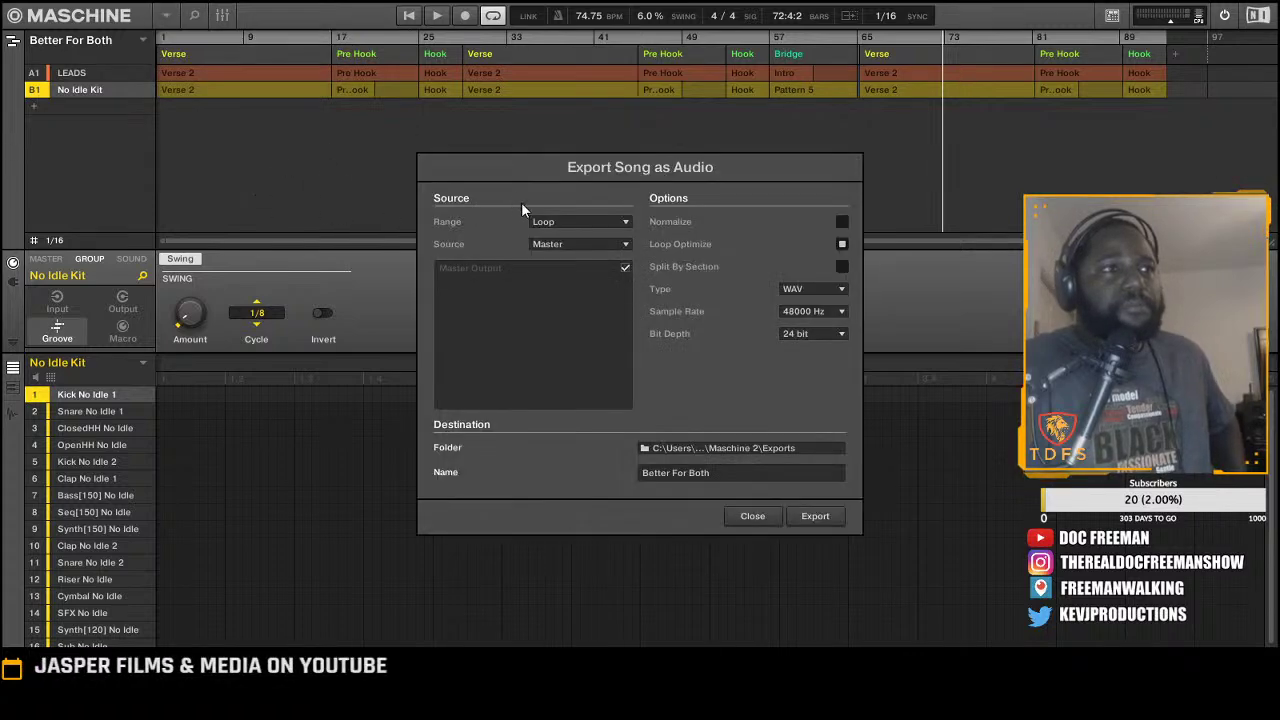
pyautogui.click(576, 245)
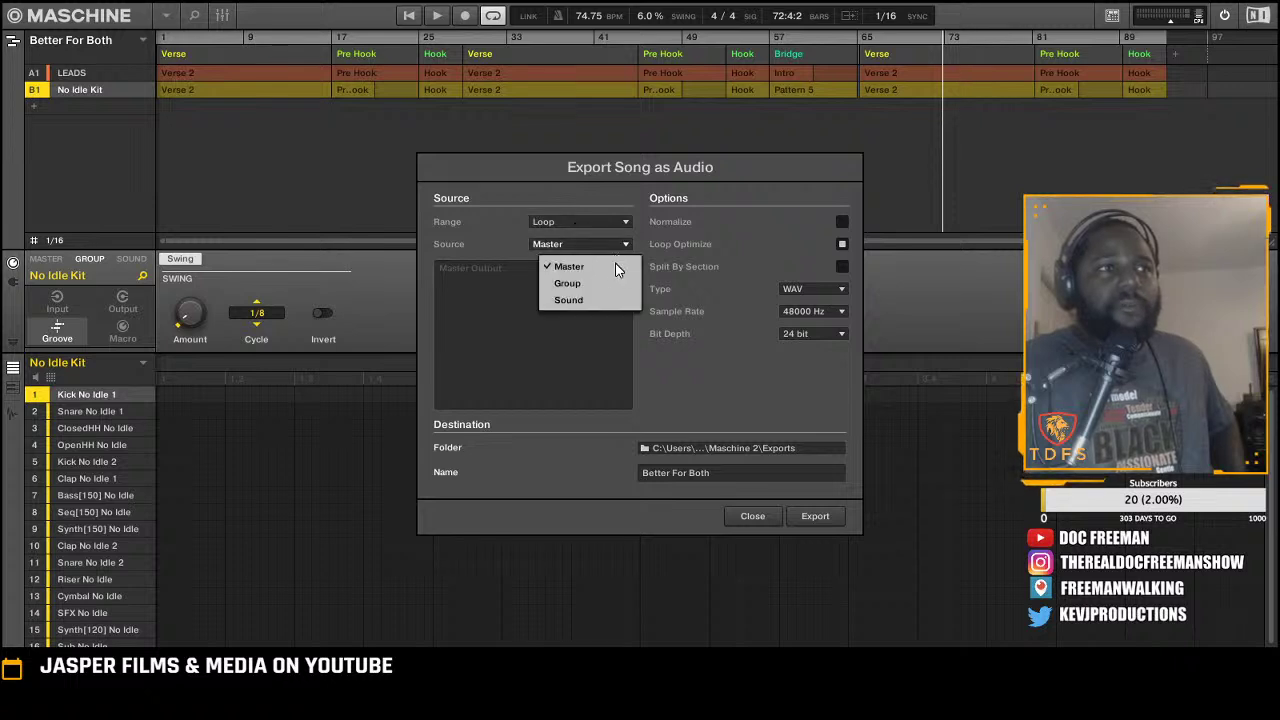
pyautogui.click(569, 300)
pyautogui.click(561, 242)
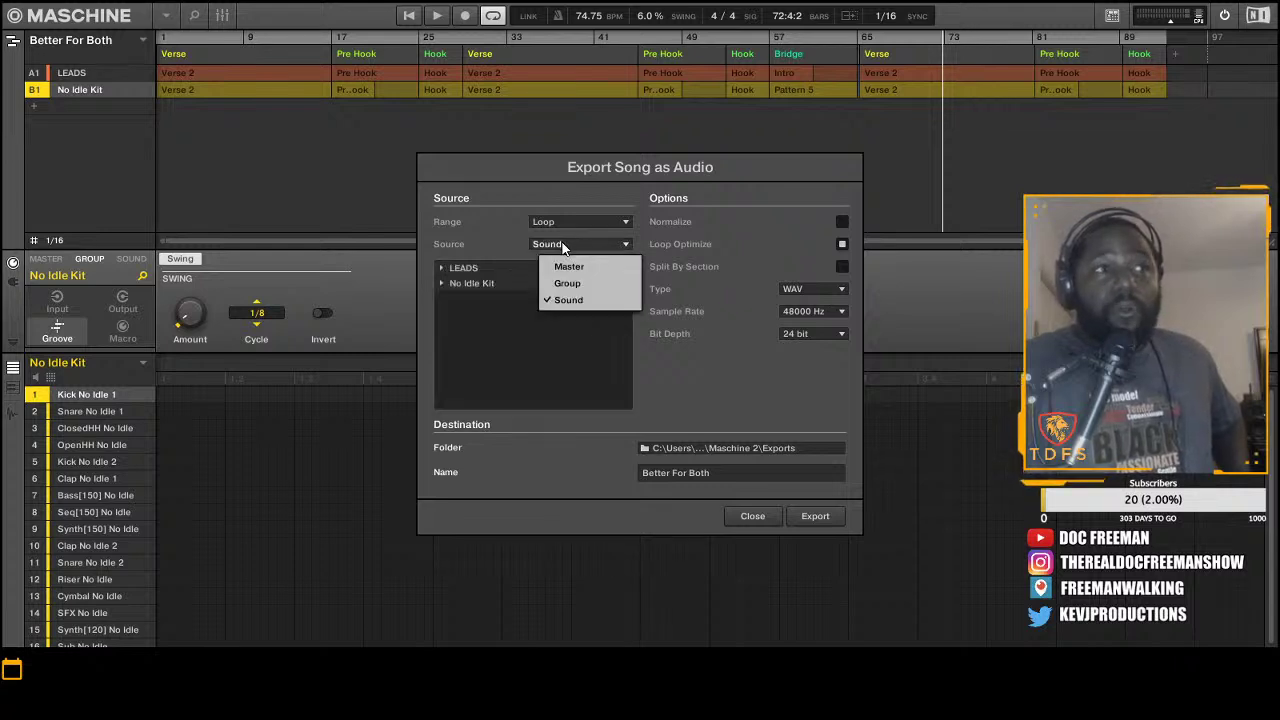
pyautogui.click(497, 233)
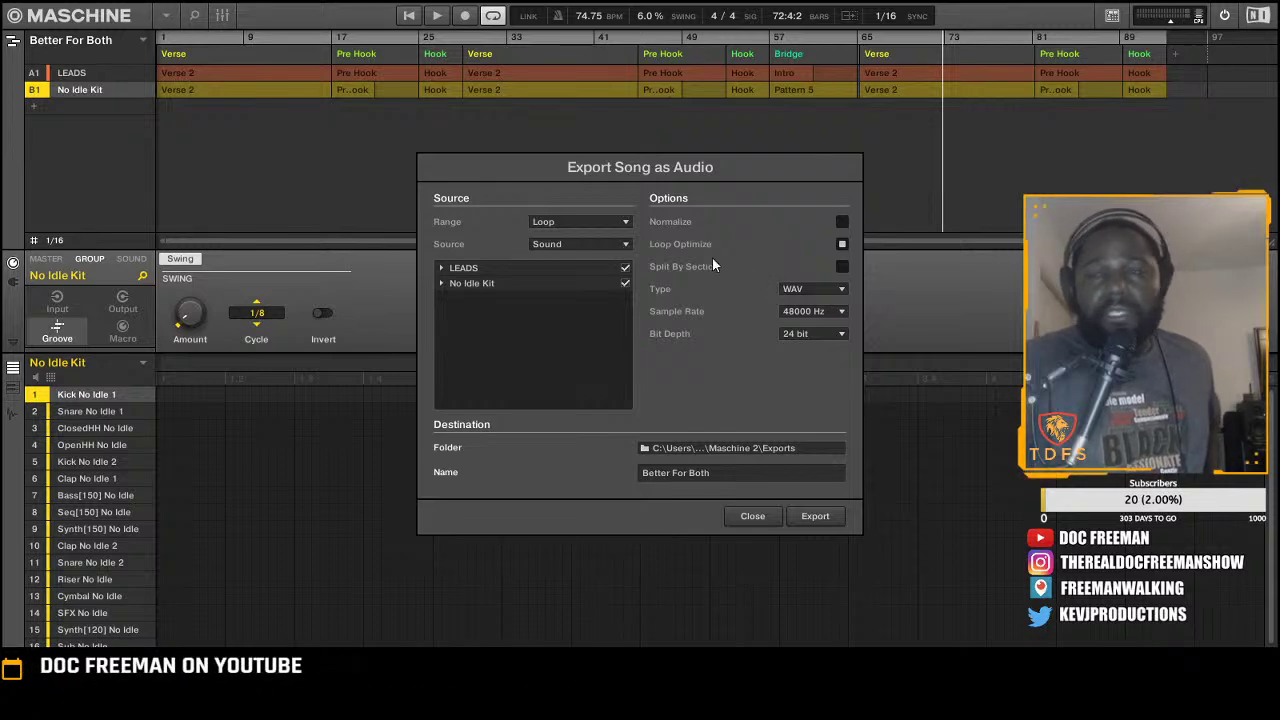
# Check the export's range choices and examine the individual sounds listed under the LEADS and No Idle Kit groups
pyautogui.moveTo(697, 171); pyautogui.dragTo(703, 116)
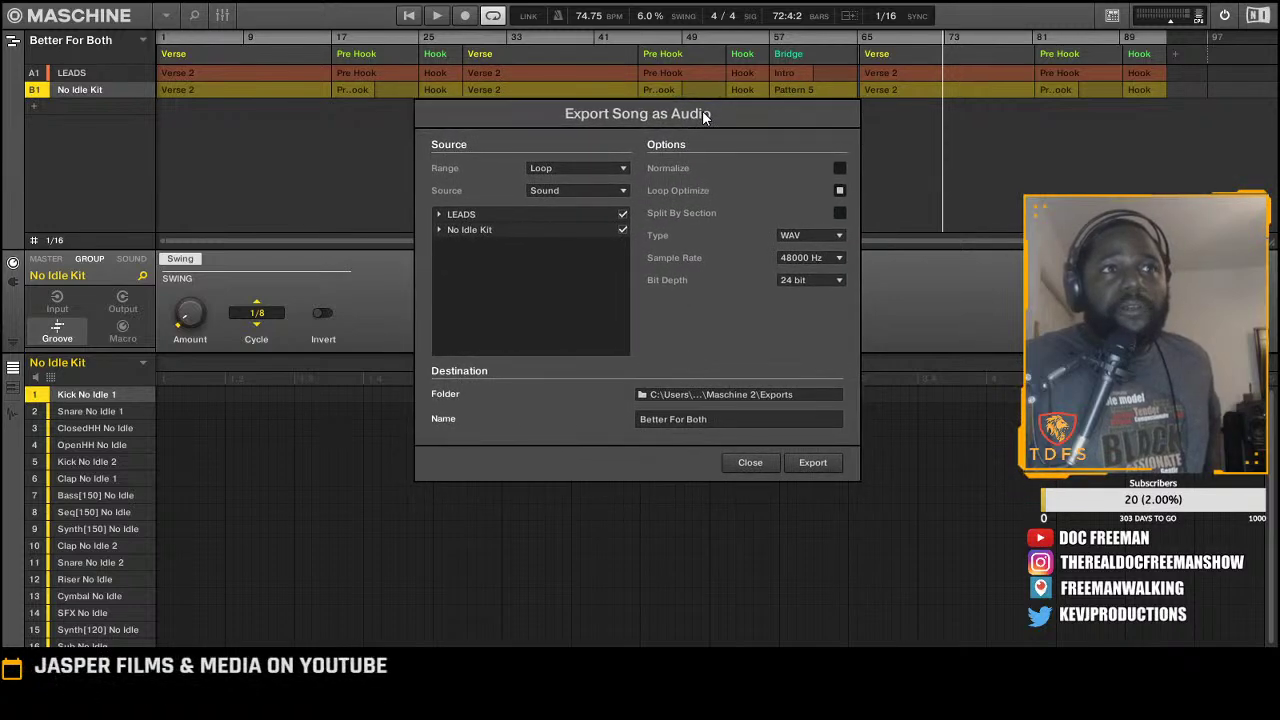
pyautogui.click(572, 169)
pyautogui.click(671, 167)
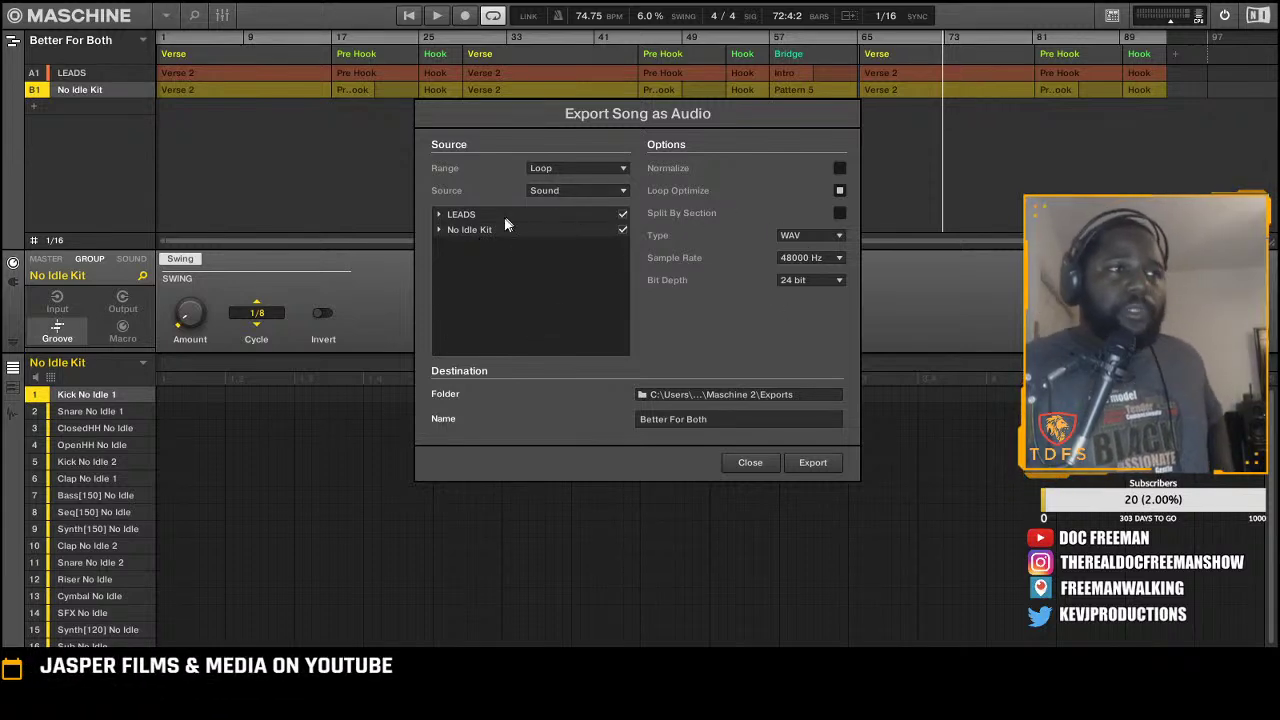
pyautogui.click(440, 215)
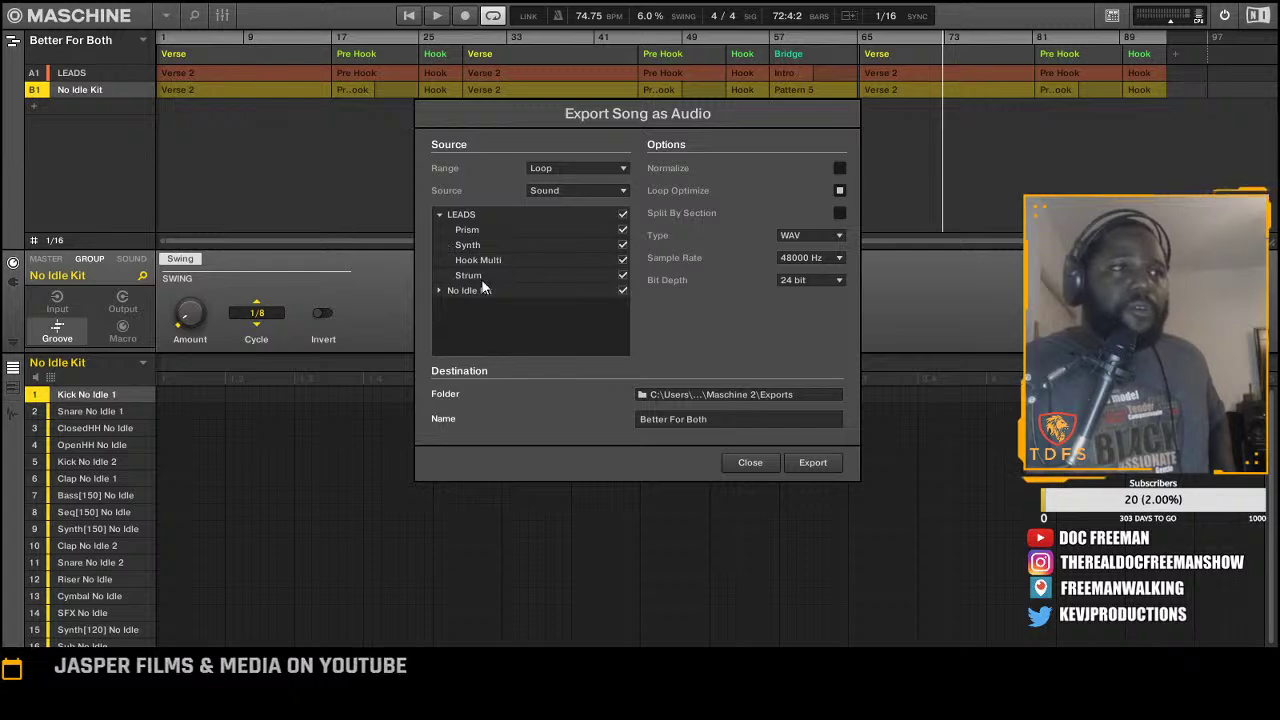
pyautogui.click(439, 289)
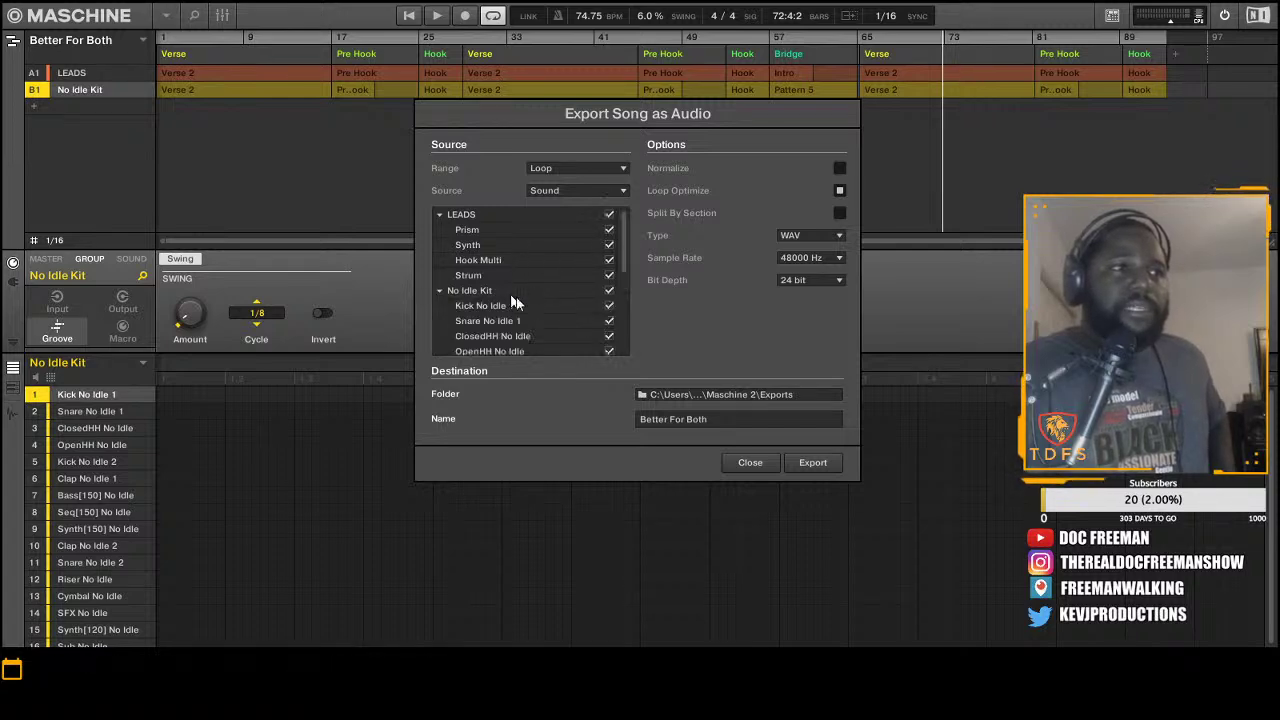
pyautogui.scroll(-4, 516, 307)
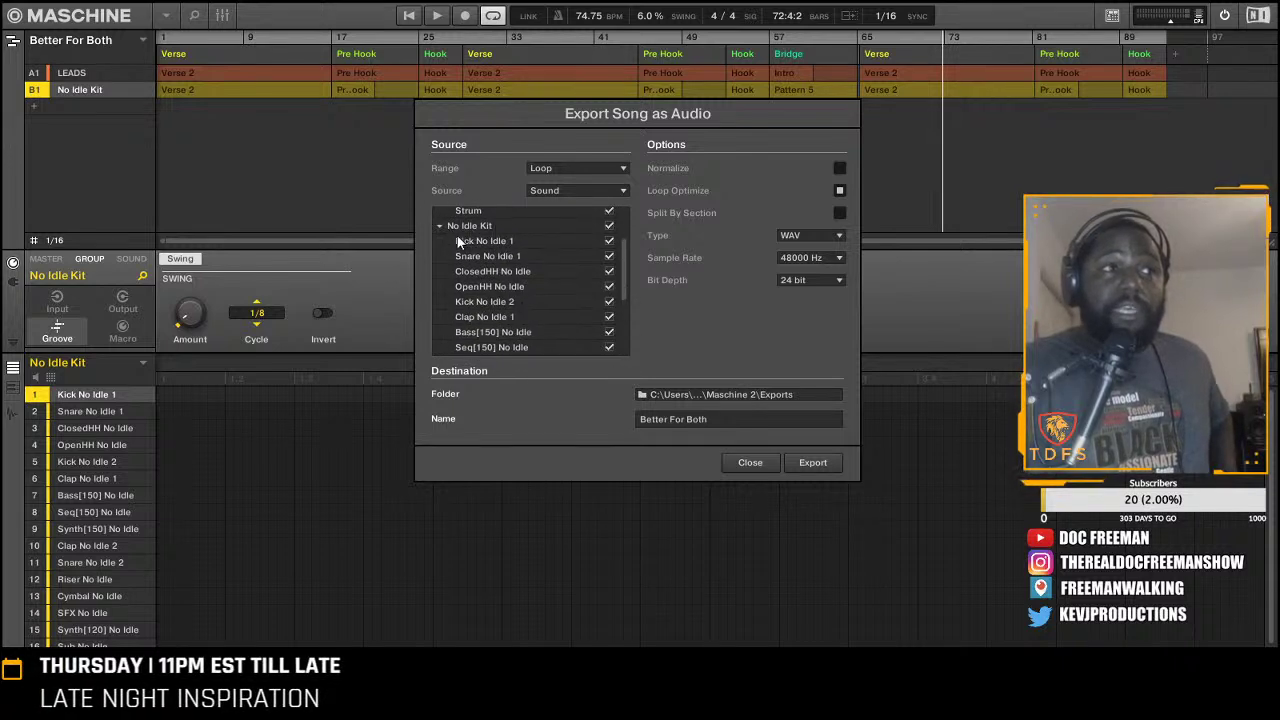
pyautogui.scroll(-4, 523, 260)
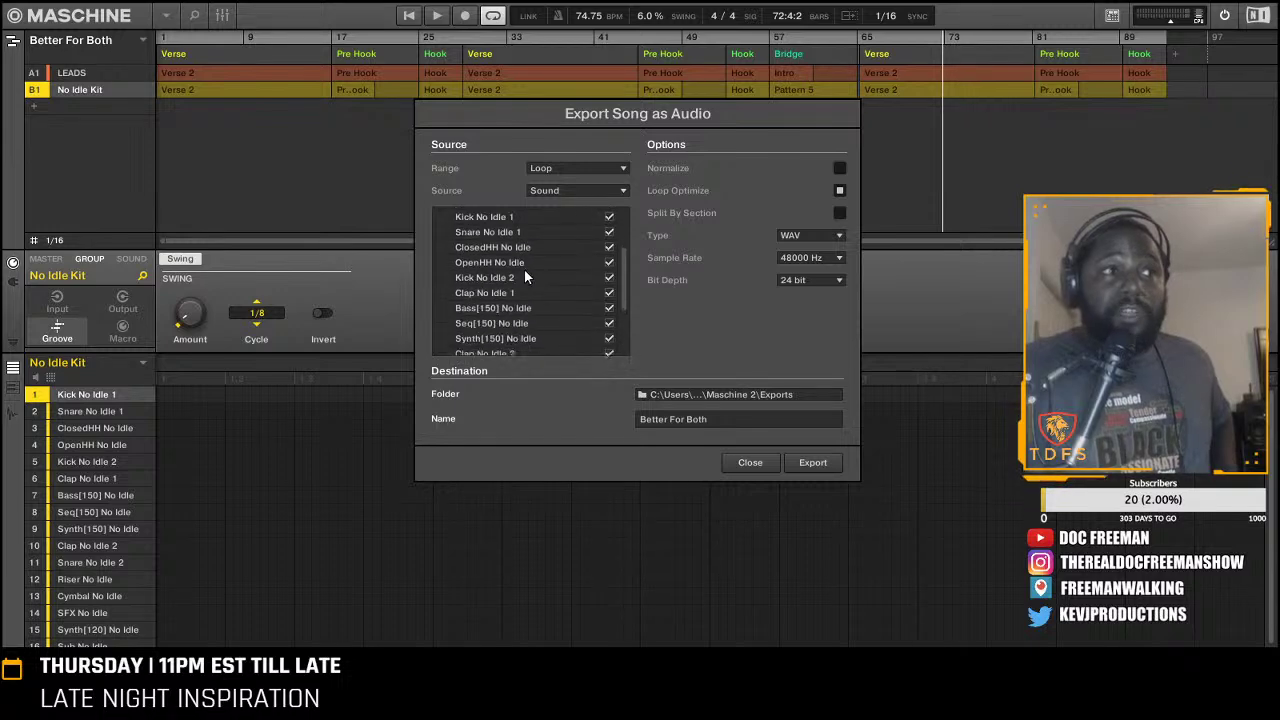
pyautogui.scroll(-4, 540, 287)
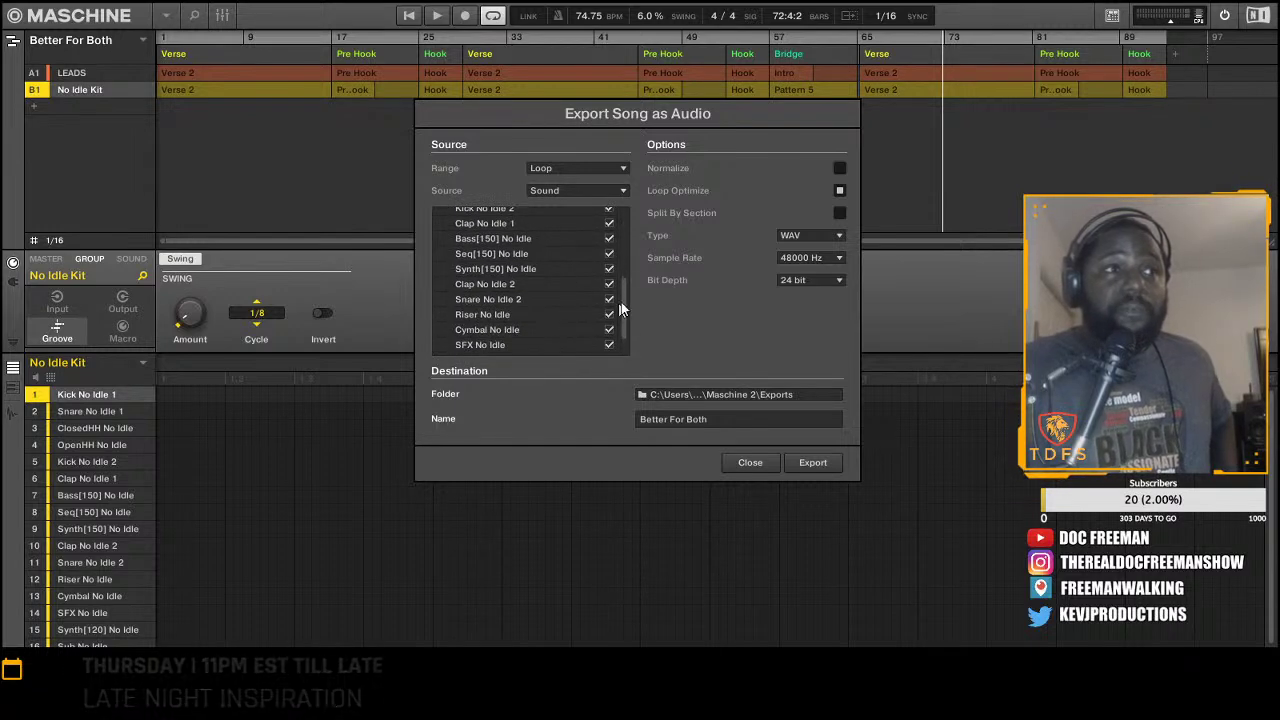
pyautogui.moveTo(627, 325); pyautogui.dragTo(623, 253)
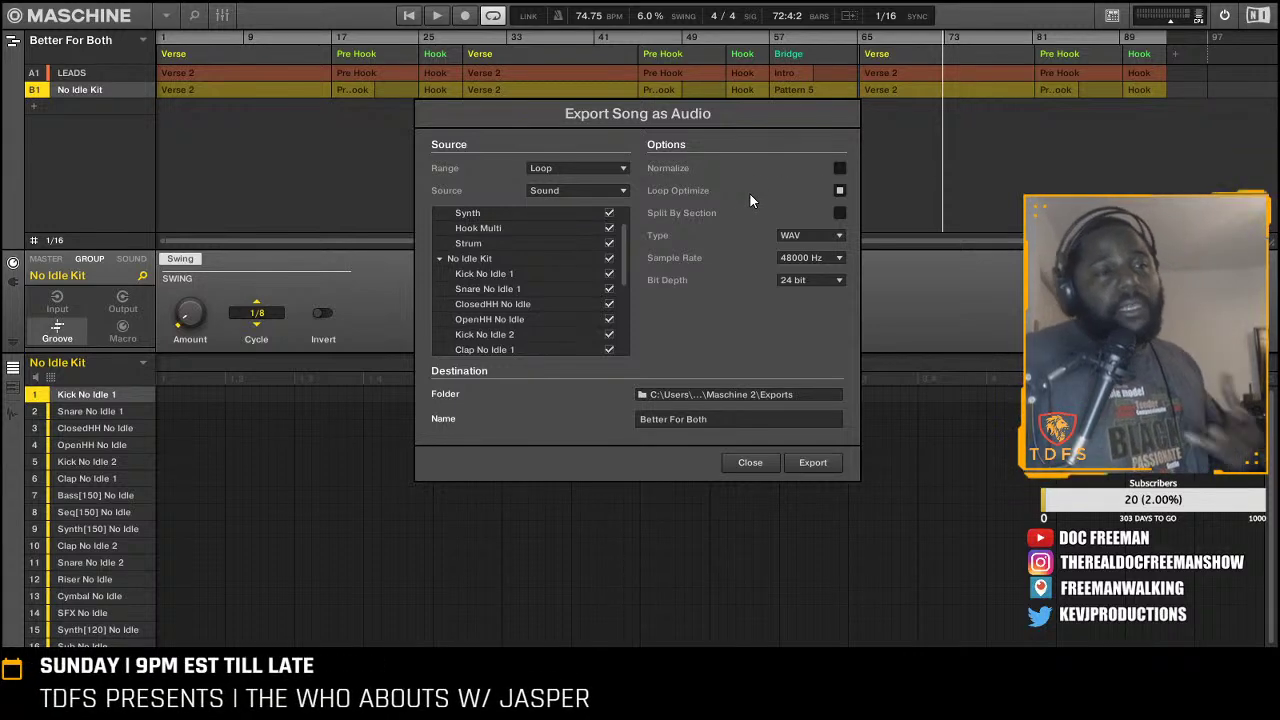
pyautogui.moveTo(762, 119)
pyautogui.mouseDown()
pyautogui.moveTo(780, 92)
pyautogui.moveTo(779, 133)
pyautogui.moveTo(759, 121)
pyautogui.mouseUp()
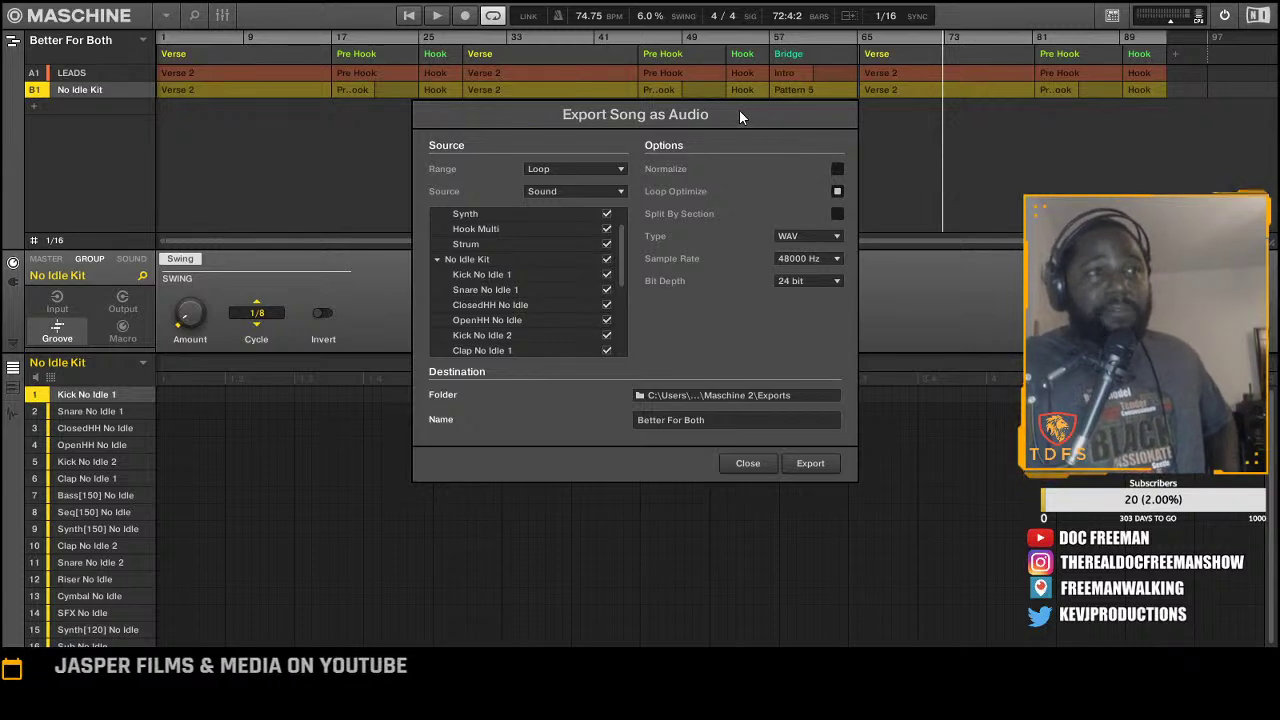
pyautogui.moveTo(729, 117); pyautogui.dragTo(732, 114)
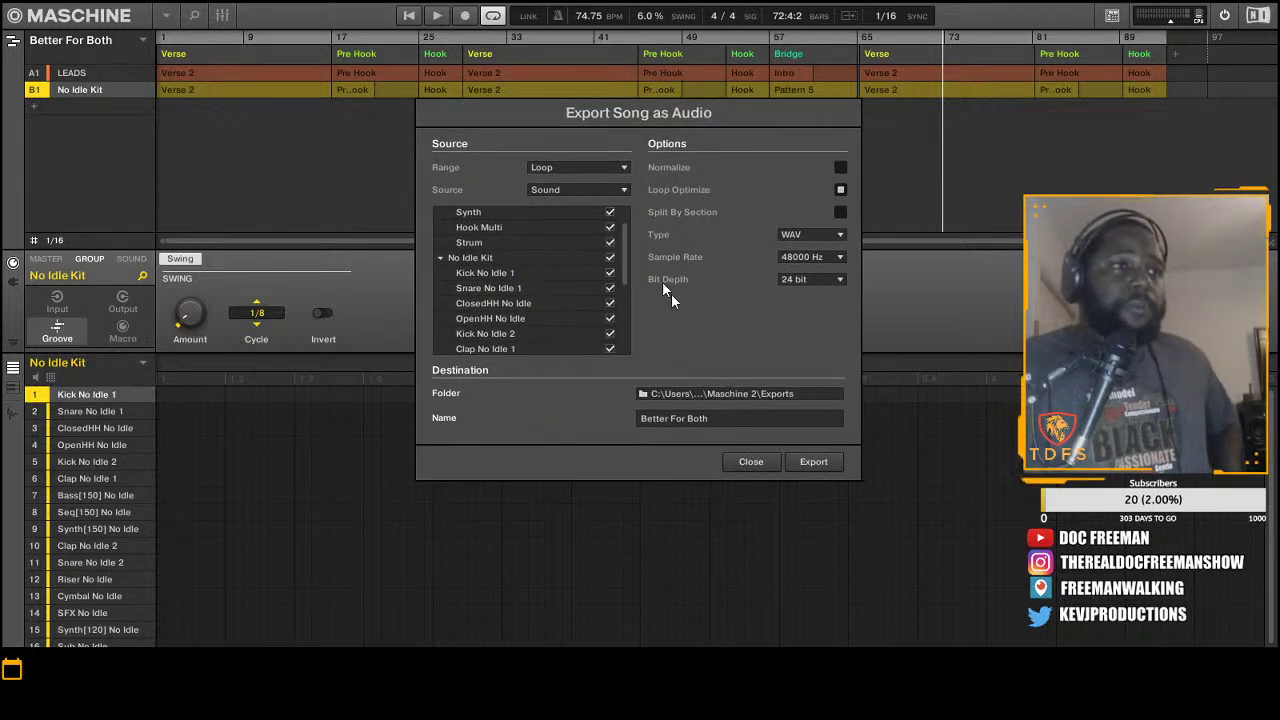
# Browse for an export destination folder and open BEAT MASTERS inside Dropbox
pyautogui.click(644, 393)
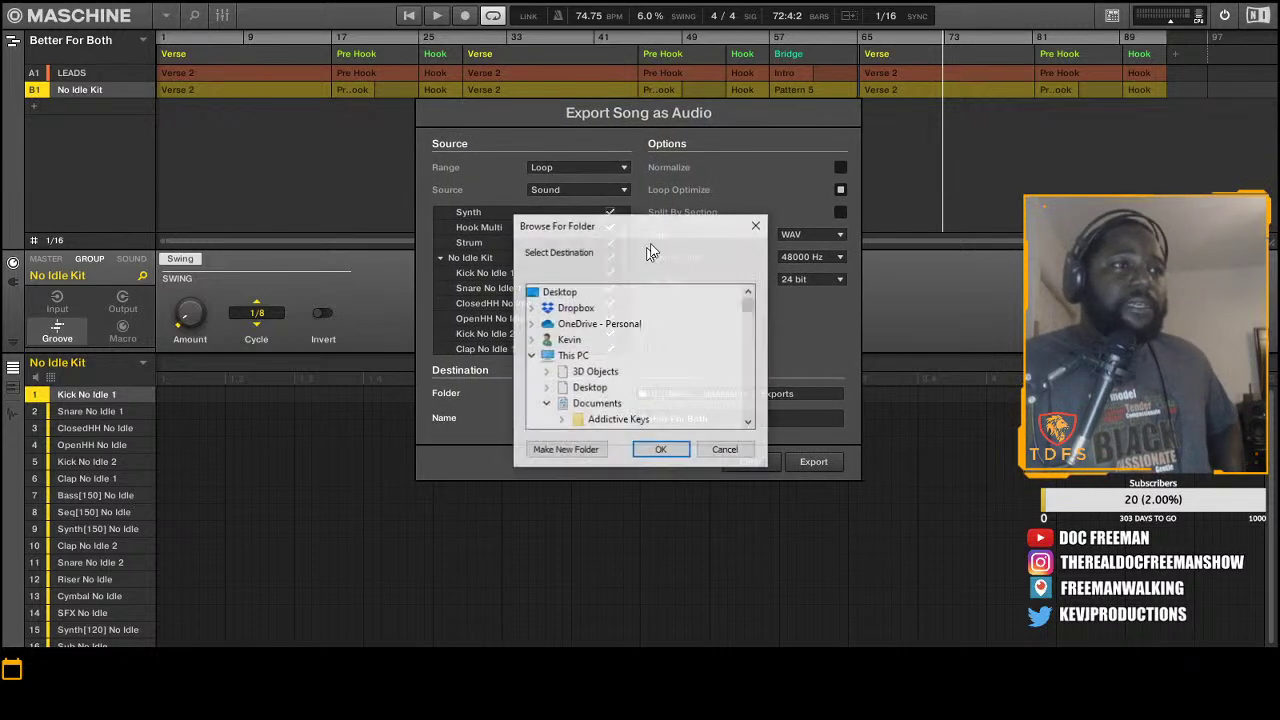
pyautogui.scroll(10, 650, 340)
pyautogui.scroll(3, 652, 325)
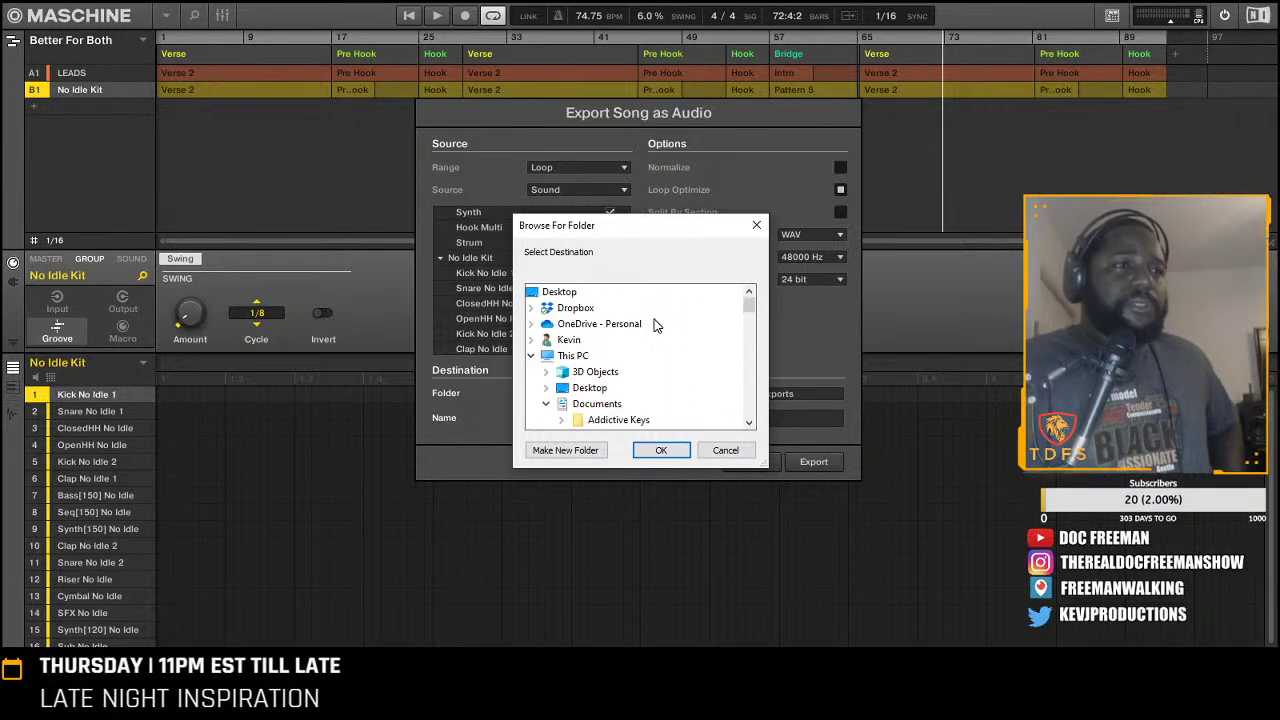
pyautogui.scroll(-2, 652, 325)
pyautogui.scroll(1, 655, 327)
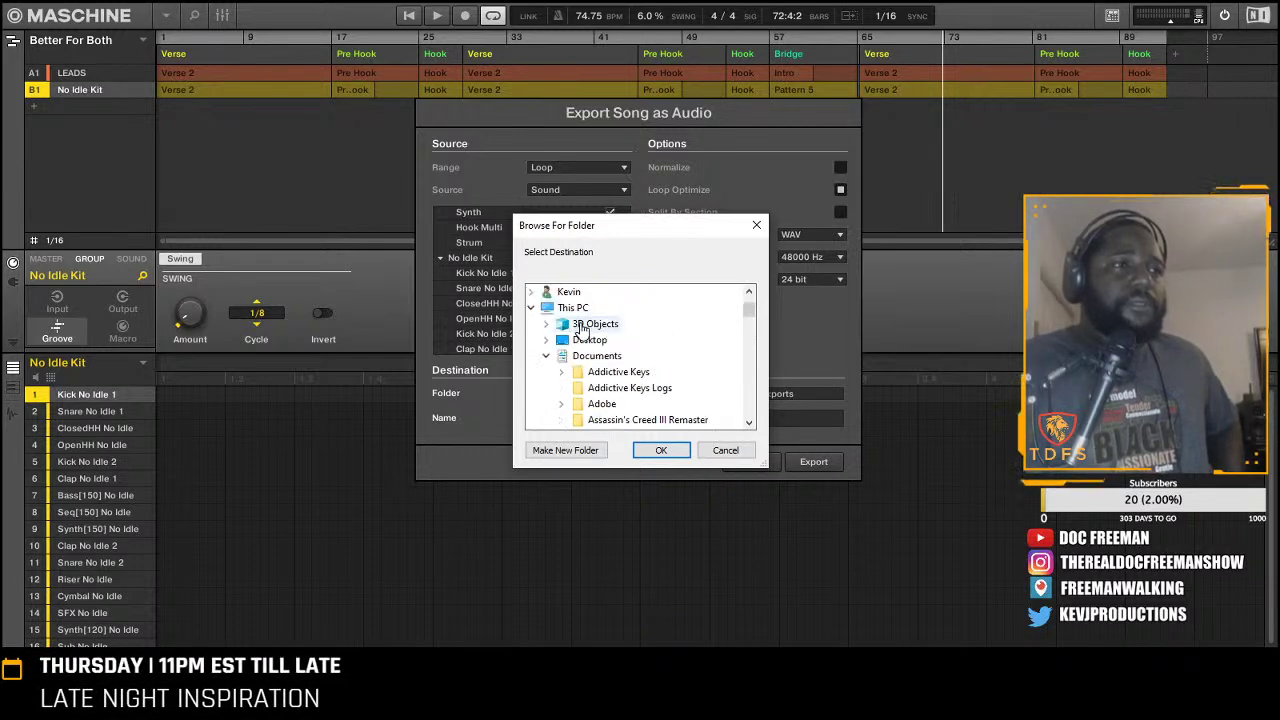
pyautogui.scroll(-4, 640, 325)
pyautogui.scroll(4, 670, 338)
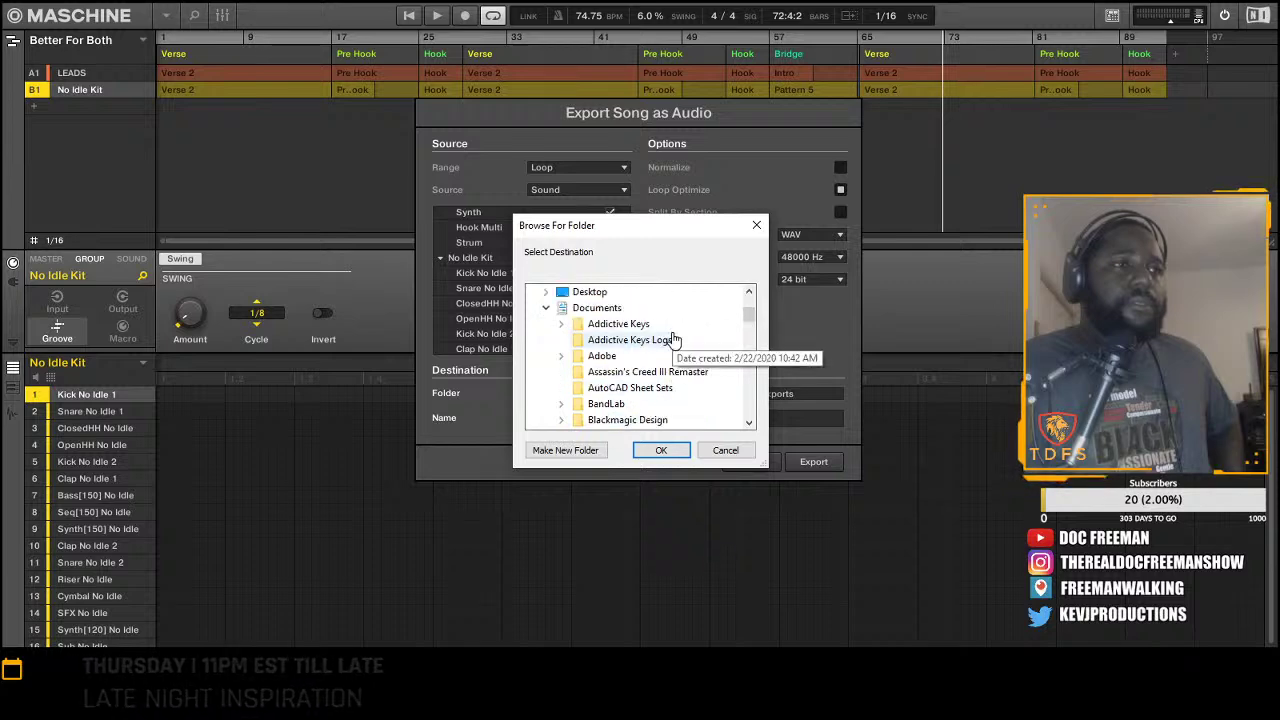
pyautogui.click(588, 309)
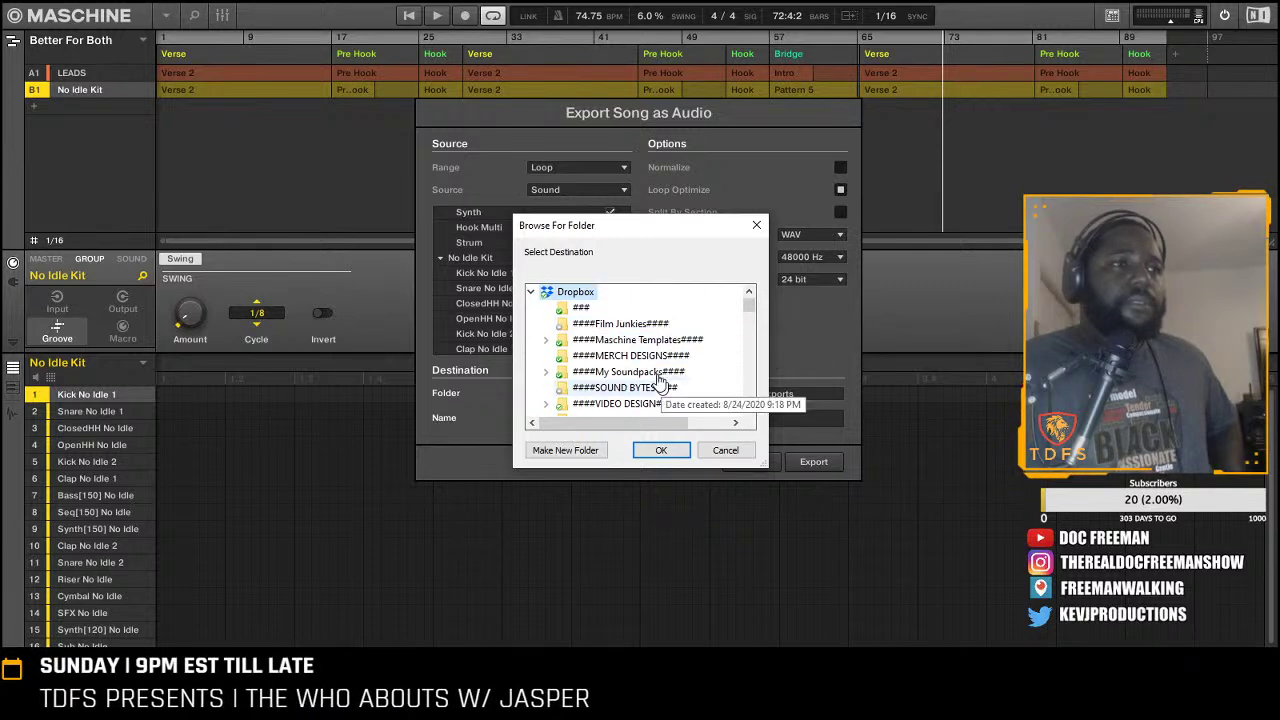
pyautogui.scroll(-2, 665, 362)
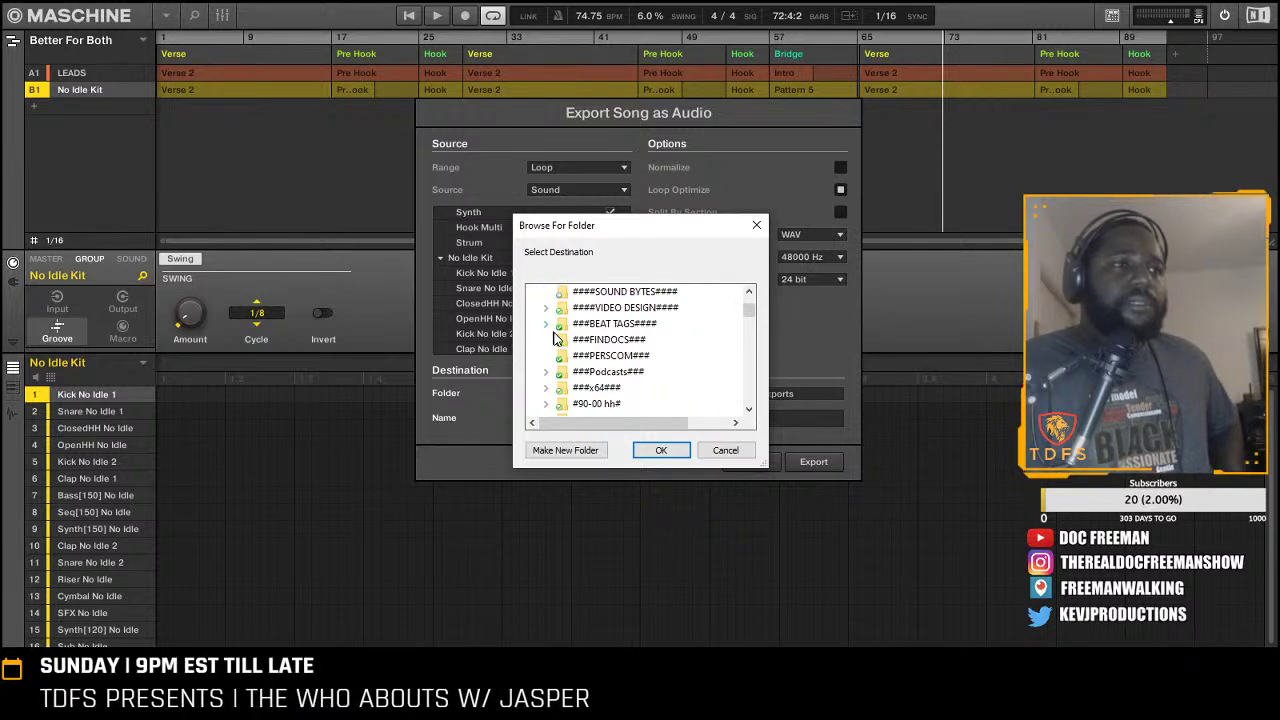
pyautogui.scroll(-5, 686, 356)
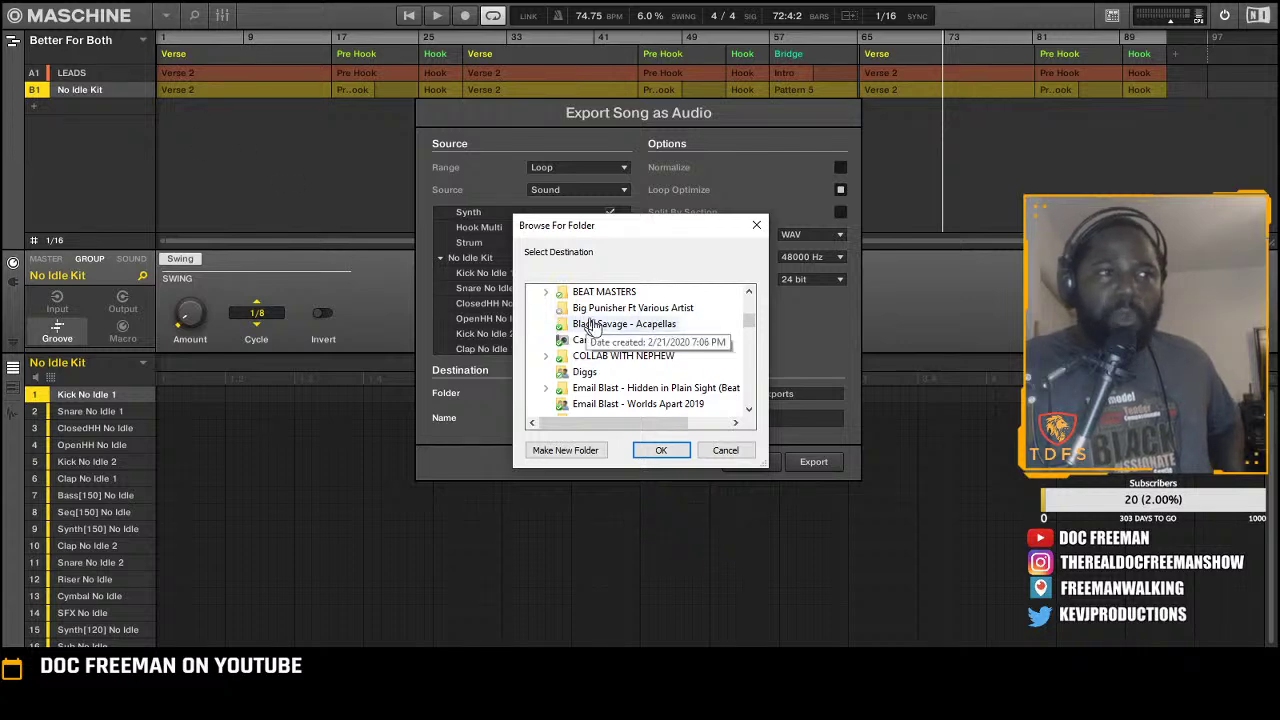
pyautogui.doubleClick(605, 296)
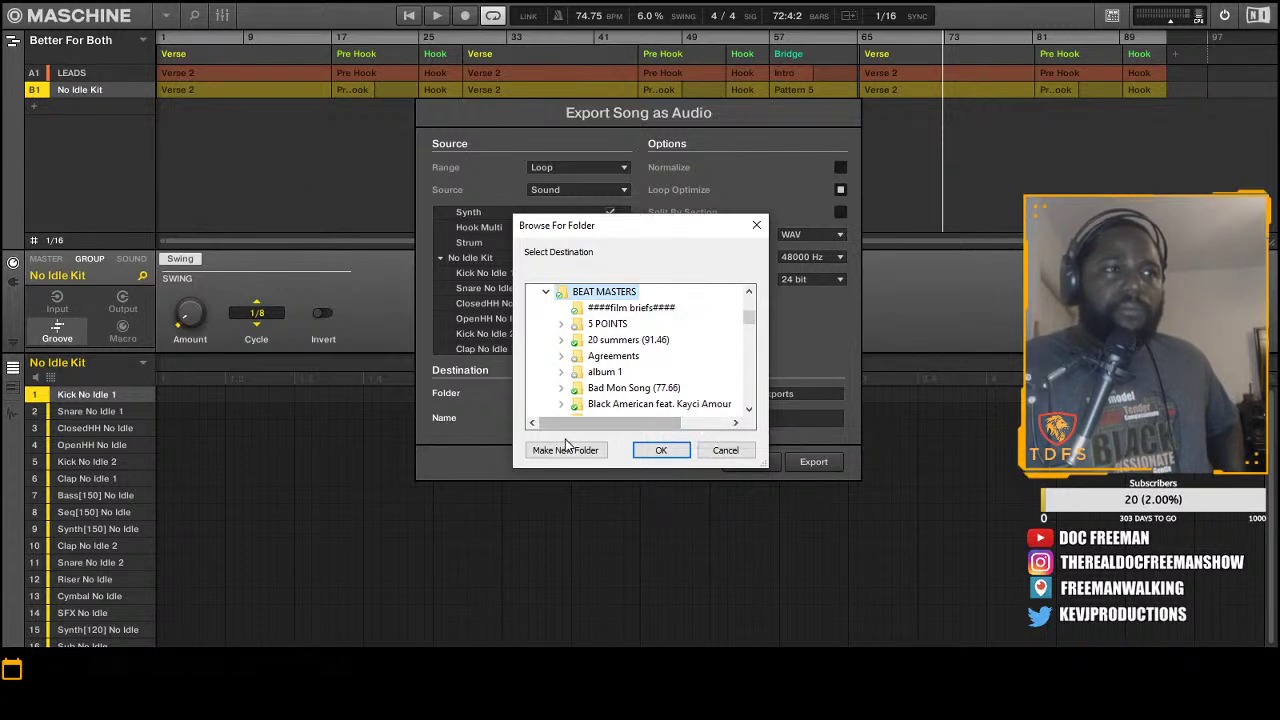
pyautogui.scroll(-1, 575, 415)
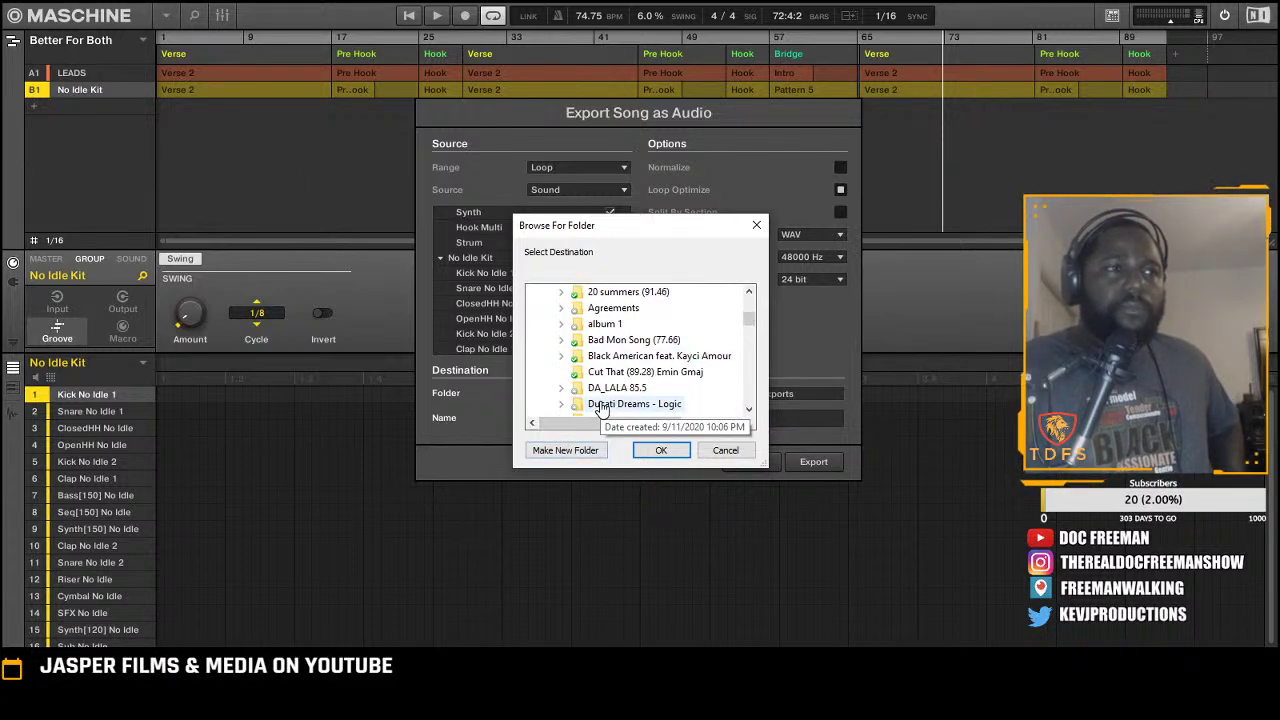
# Create a folder named Be inside BEAT MASTERS and choose it as the export destination
pyautogui.click(577, 449)
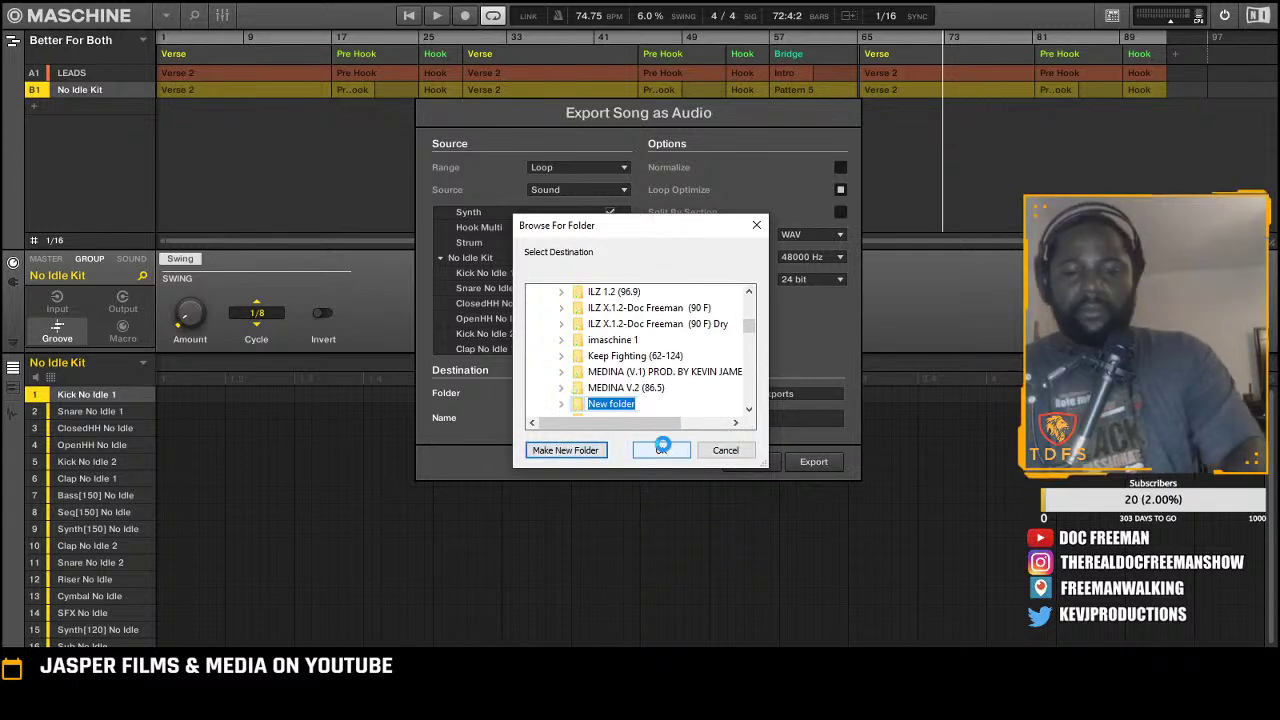
pyautogui.click(663, 450)
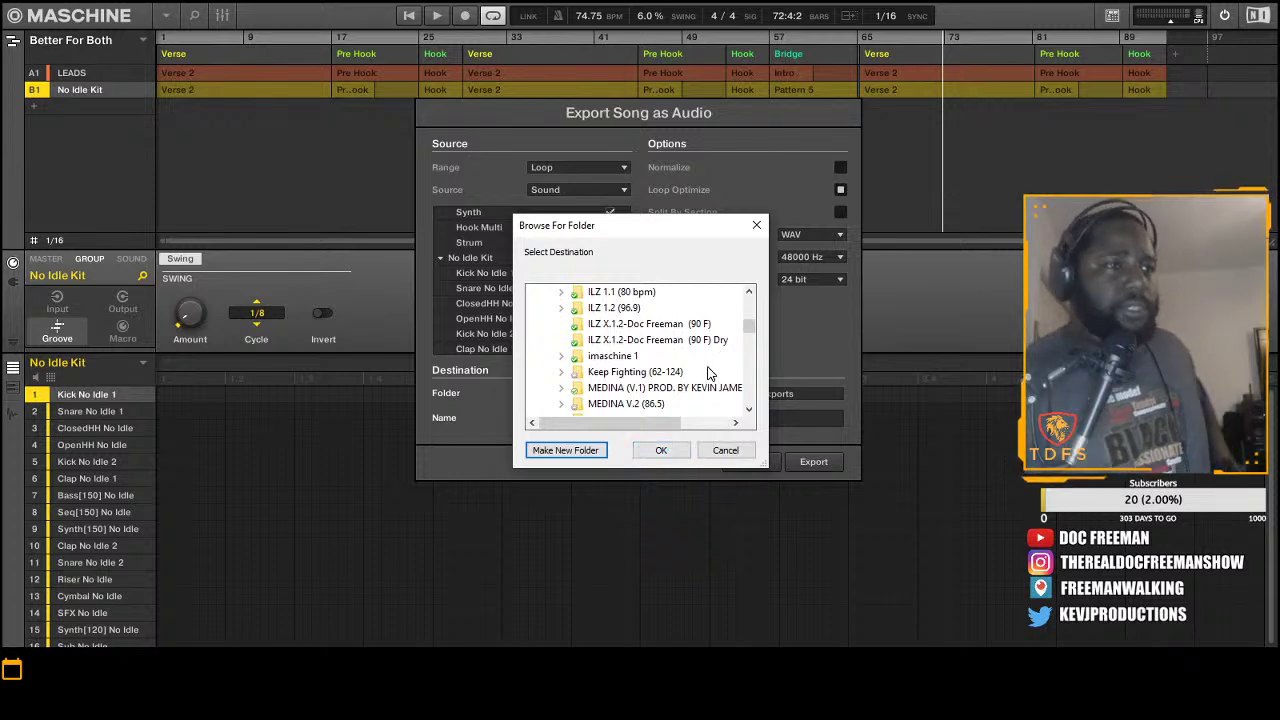
pyautogui.scroll(-2, 712, 367)
pyautogui.scroll(10, 712, 367)
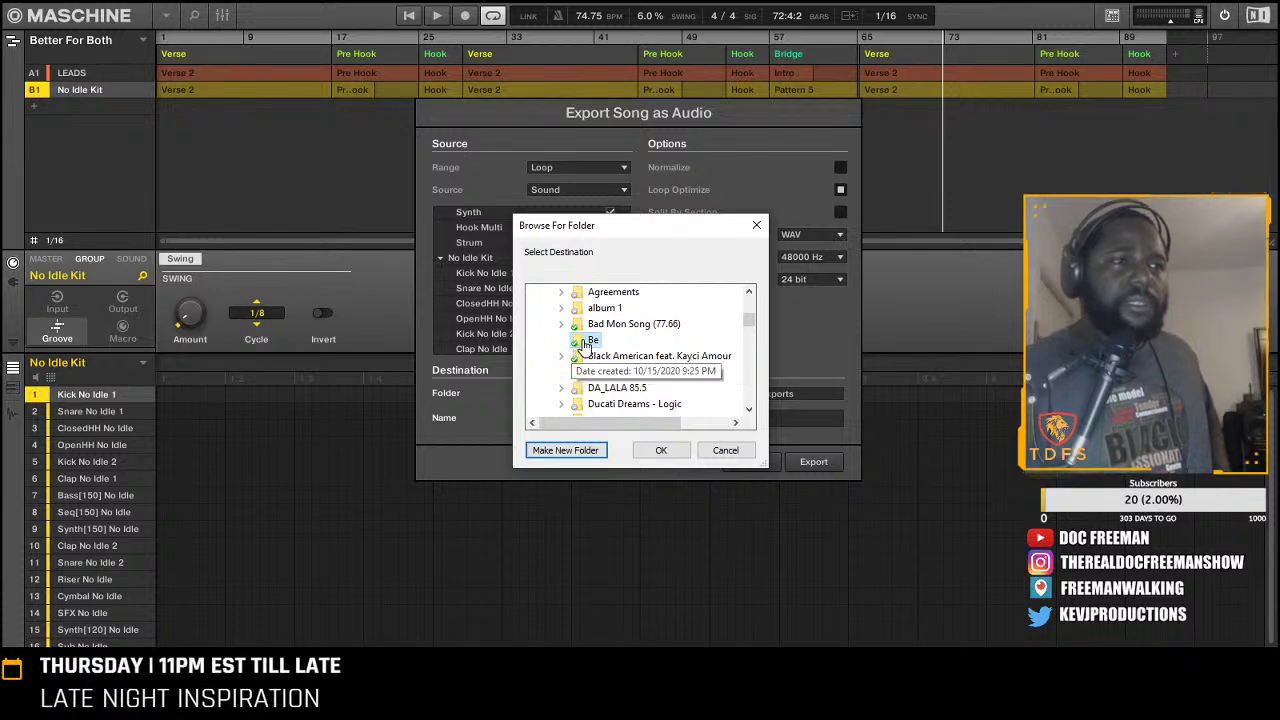
pyautogui.click(673, 456)
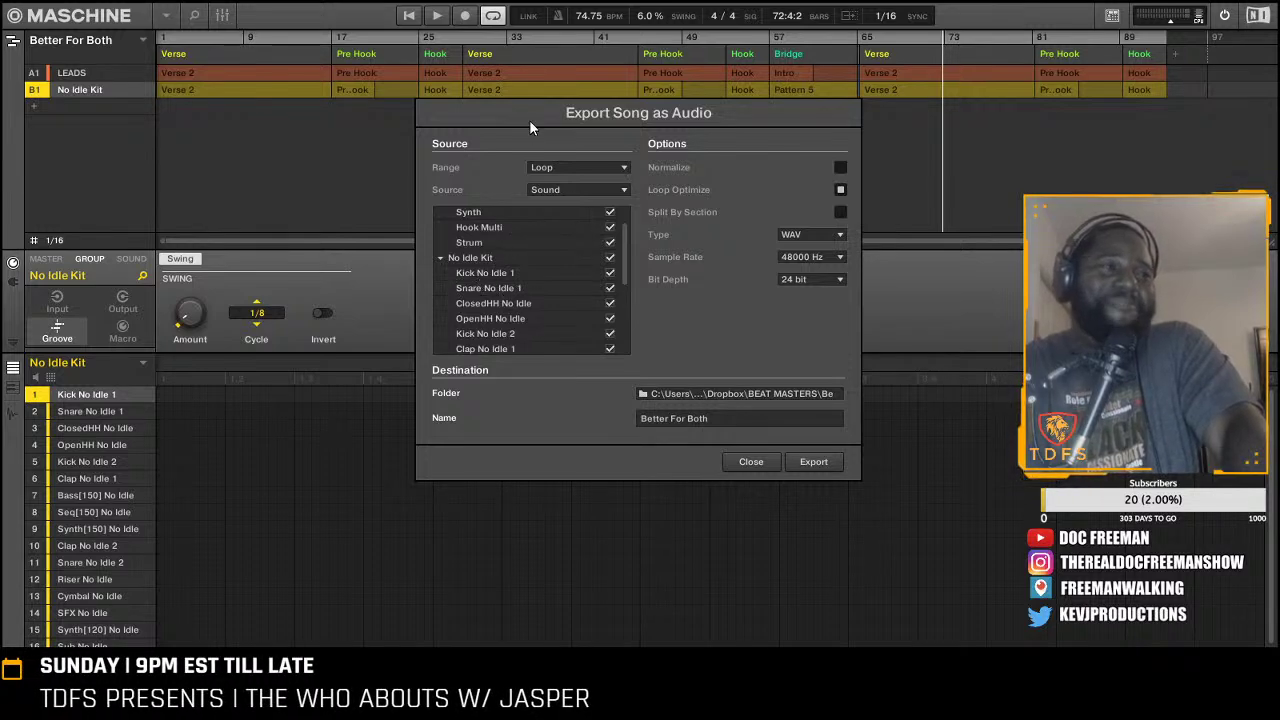
pyautogui.moveTo(530, 124); pyautogui.dragTo(492, 109)
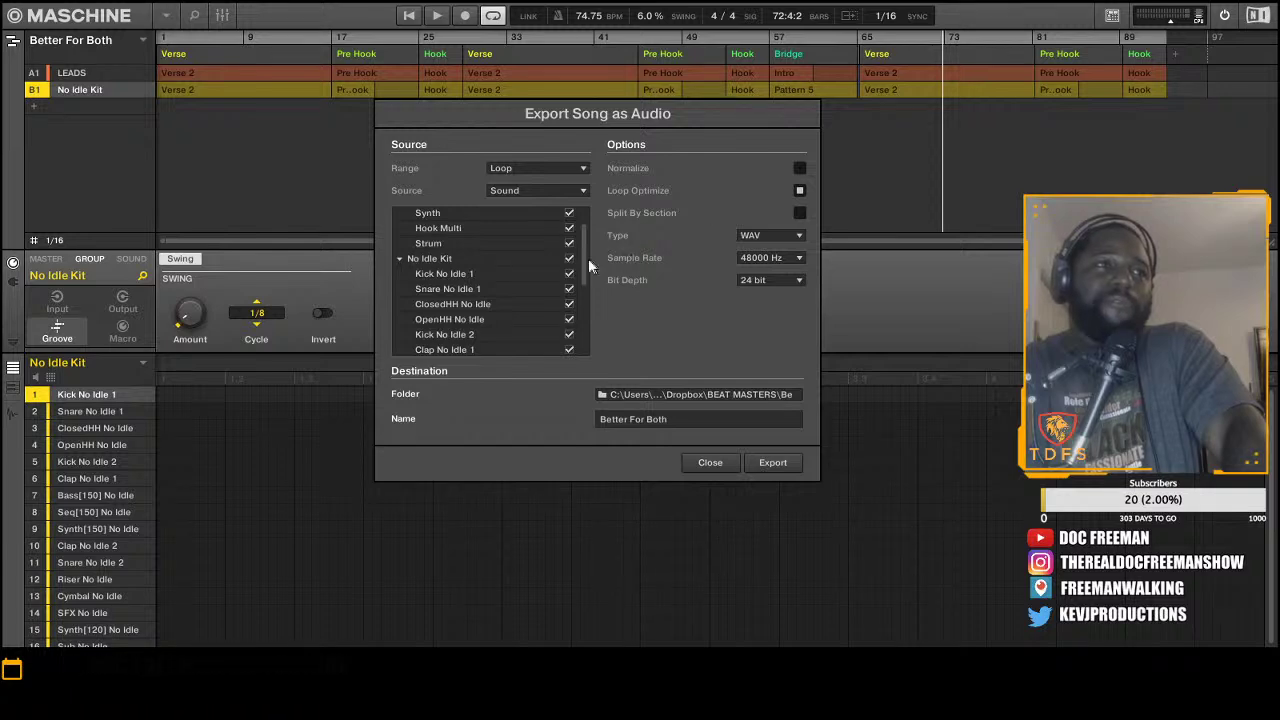
pyautogui.scroll(1, 589, 254)
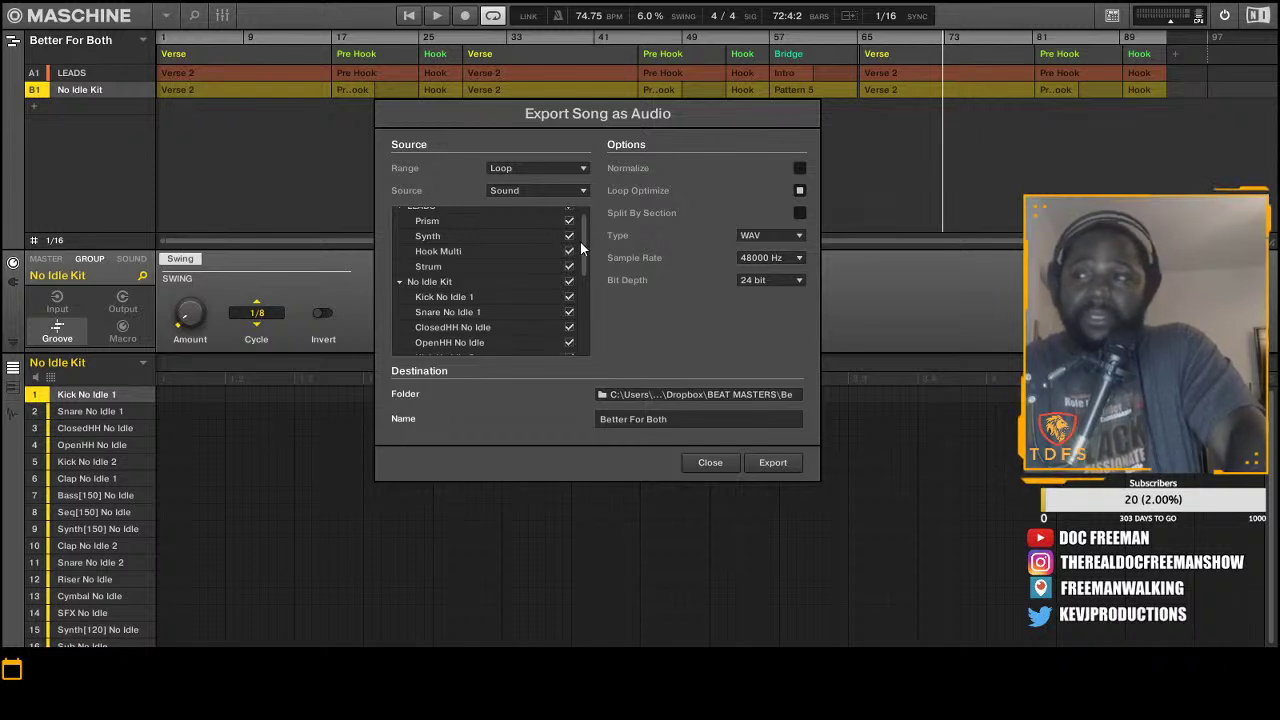
# Look through the sounds marked for export, reopen the destination folder browser, and add a new folder directly inside Dropbox
pyautogui.moveTo(586, 238); pyautogui.dragTo(633, 287)
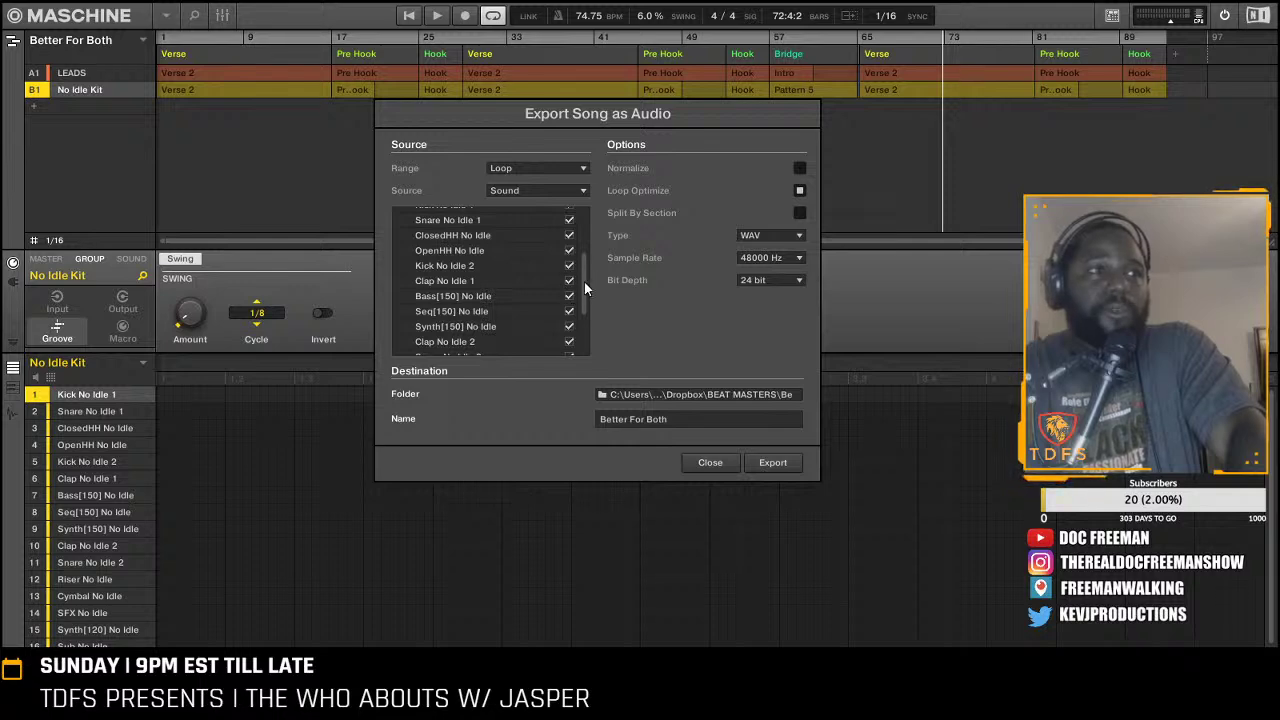
pyautogui.moveTo(584, 282); pyautogui.dragTo(591, 221)
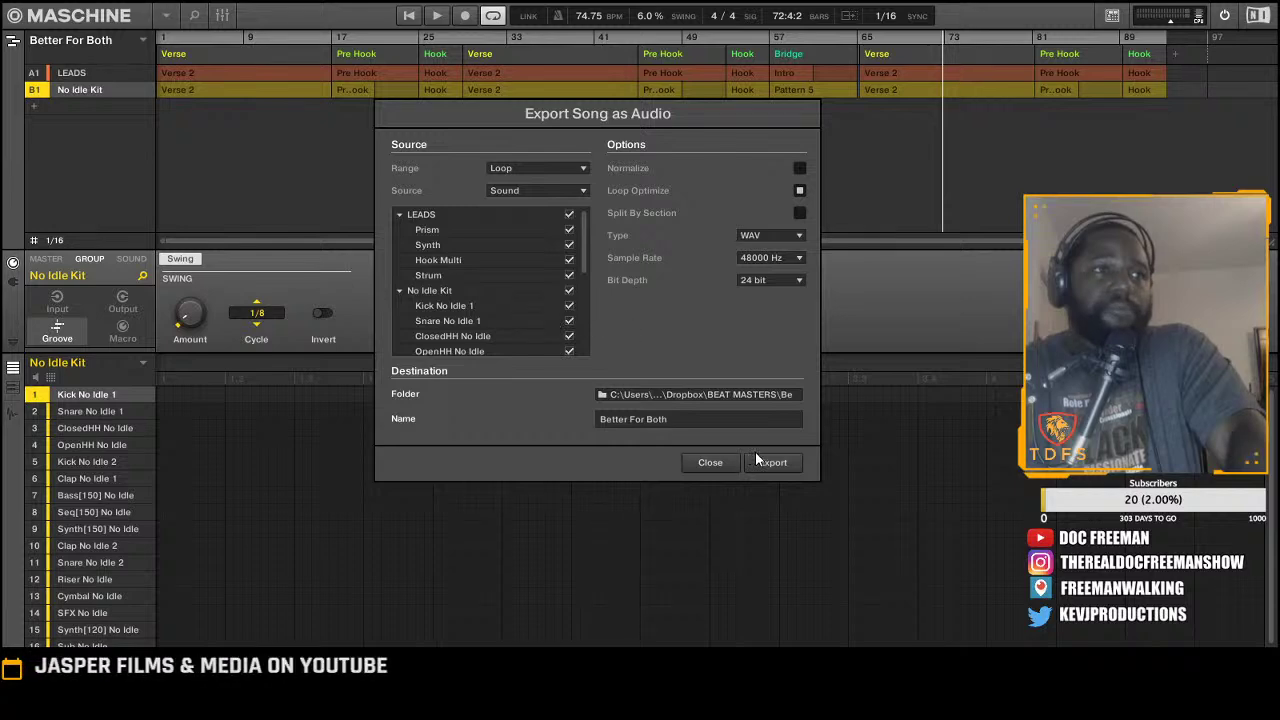
pyautogui.click(604, 395)
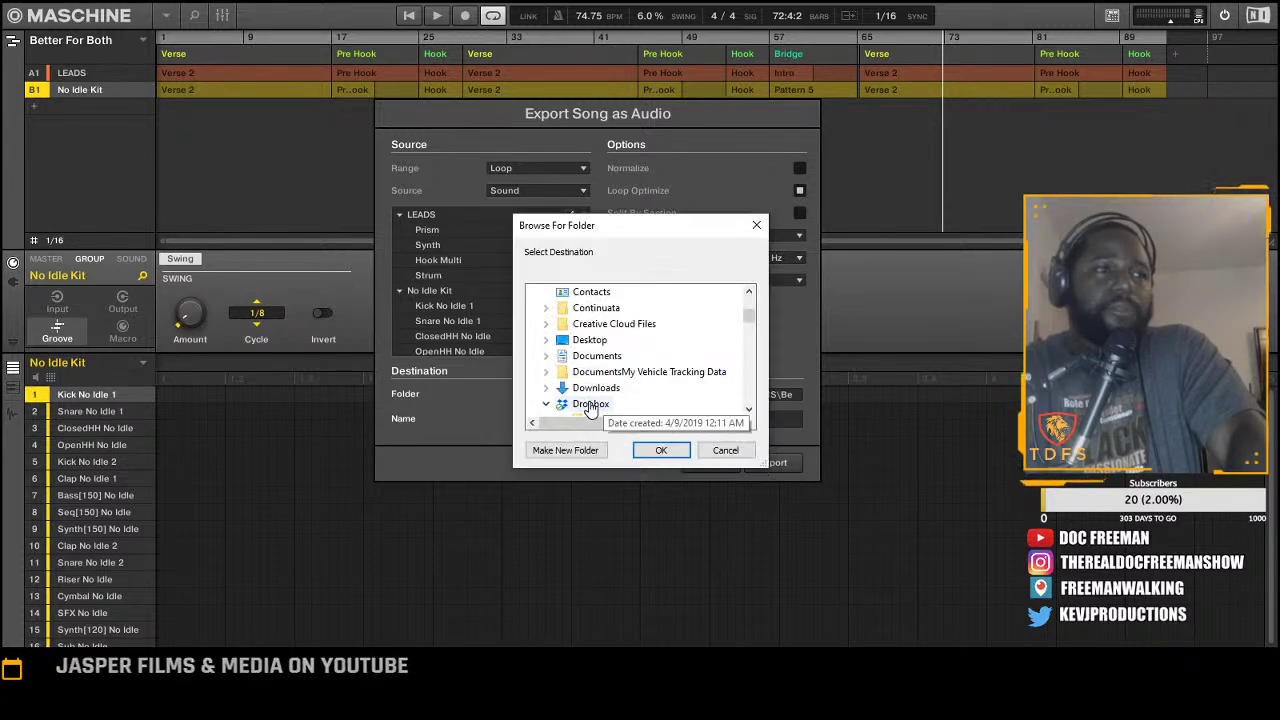
pyautogui.click(604, 404)
pyautogui.scroll(-10, 600, 398)
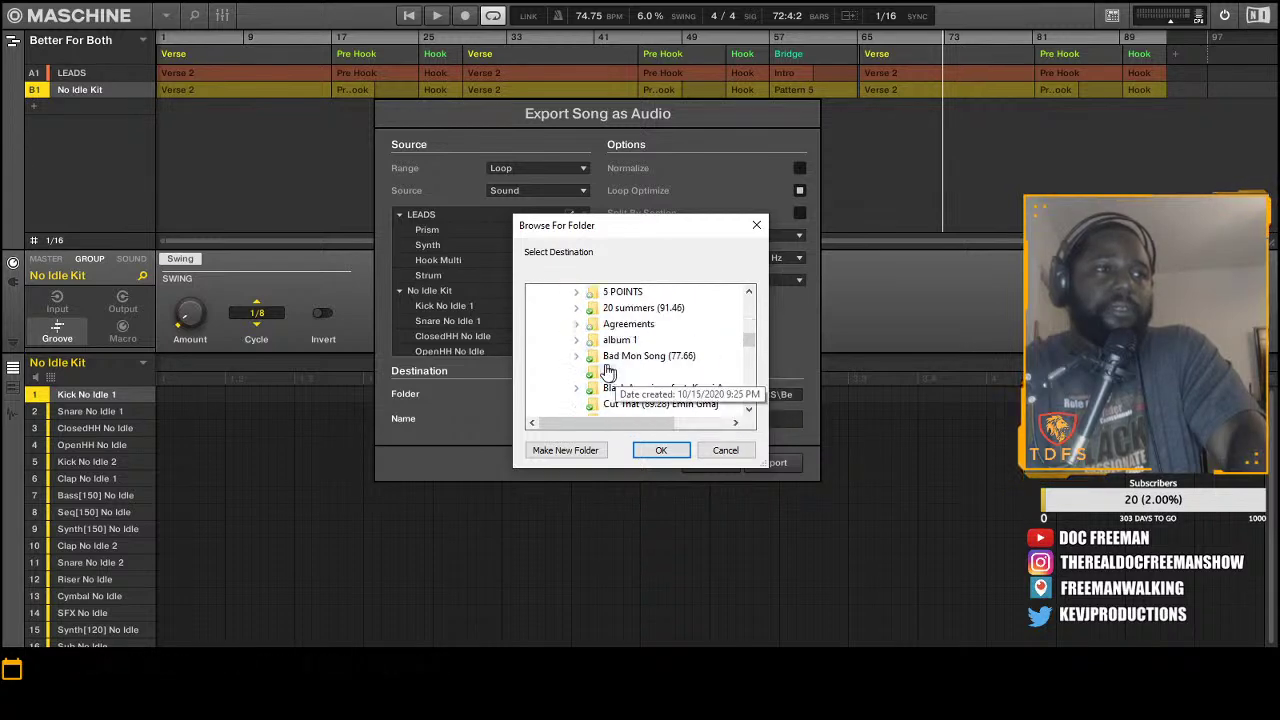
pyautogui.click(584, 452)
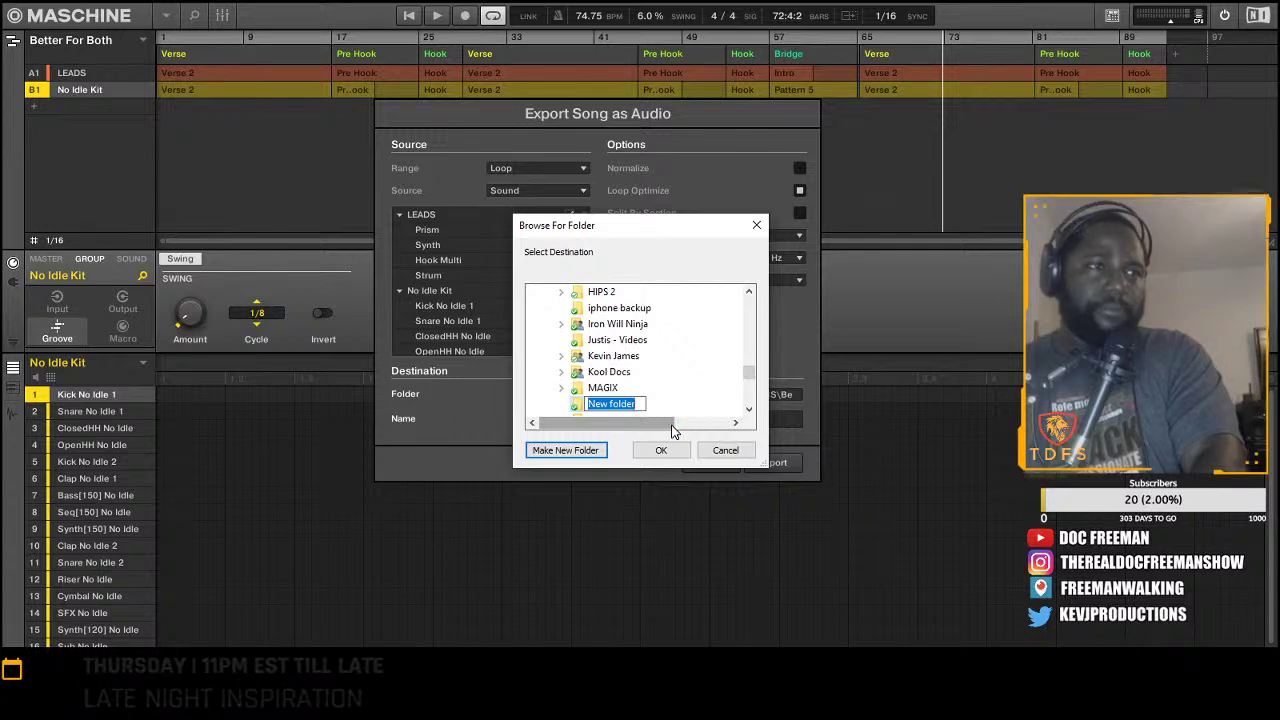
# Name the new Dropbox folder Better for Both (74.75) and choose it as the export destination
pyautogui.write('Better')
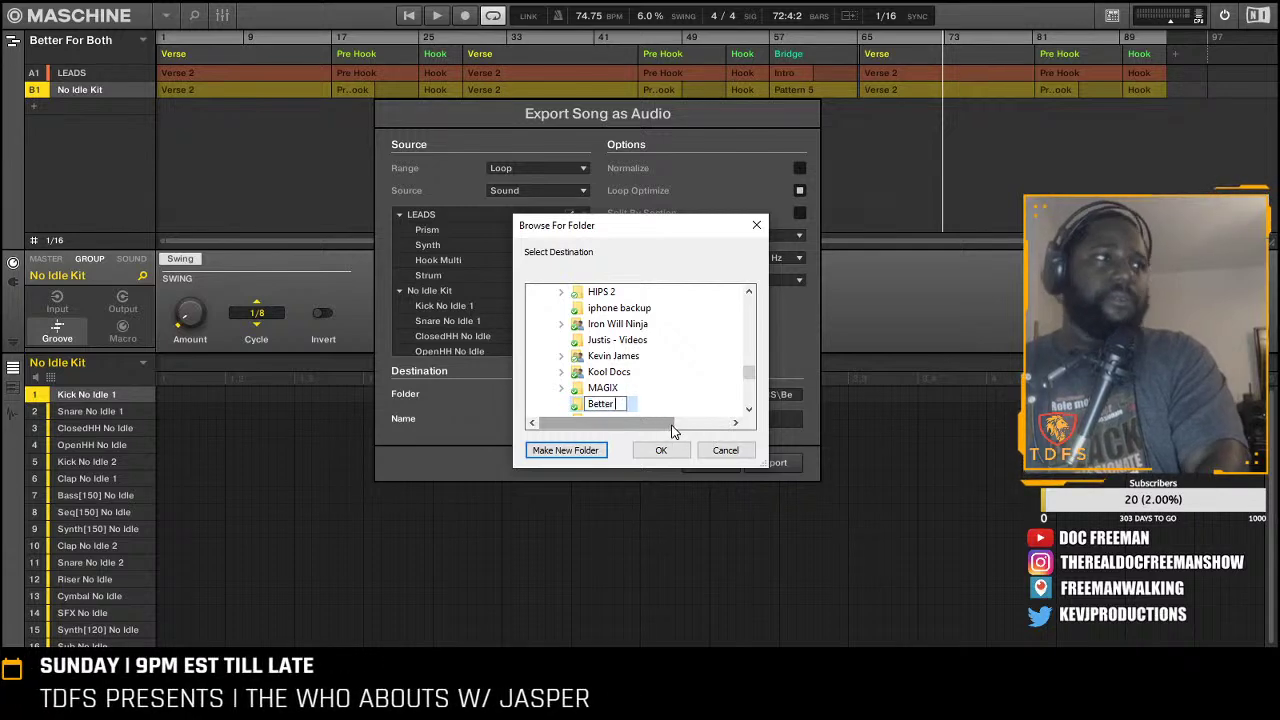
pyautogui.write(' for Bot')
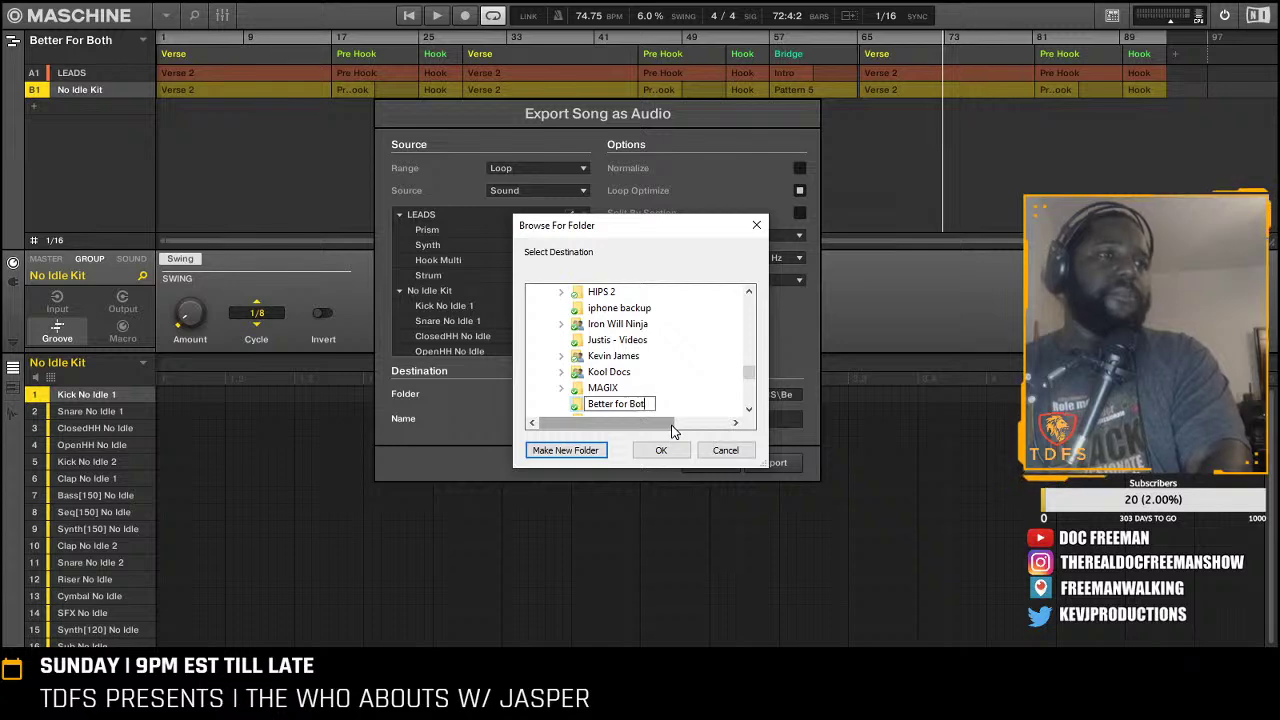
pyautogui.write('h (74.')
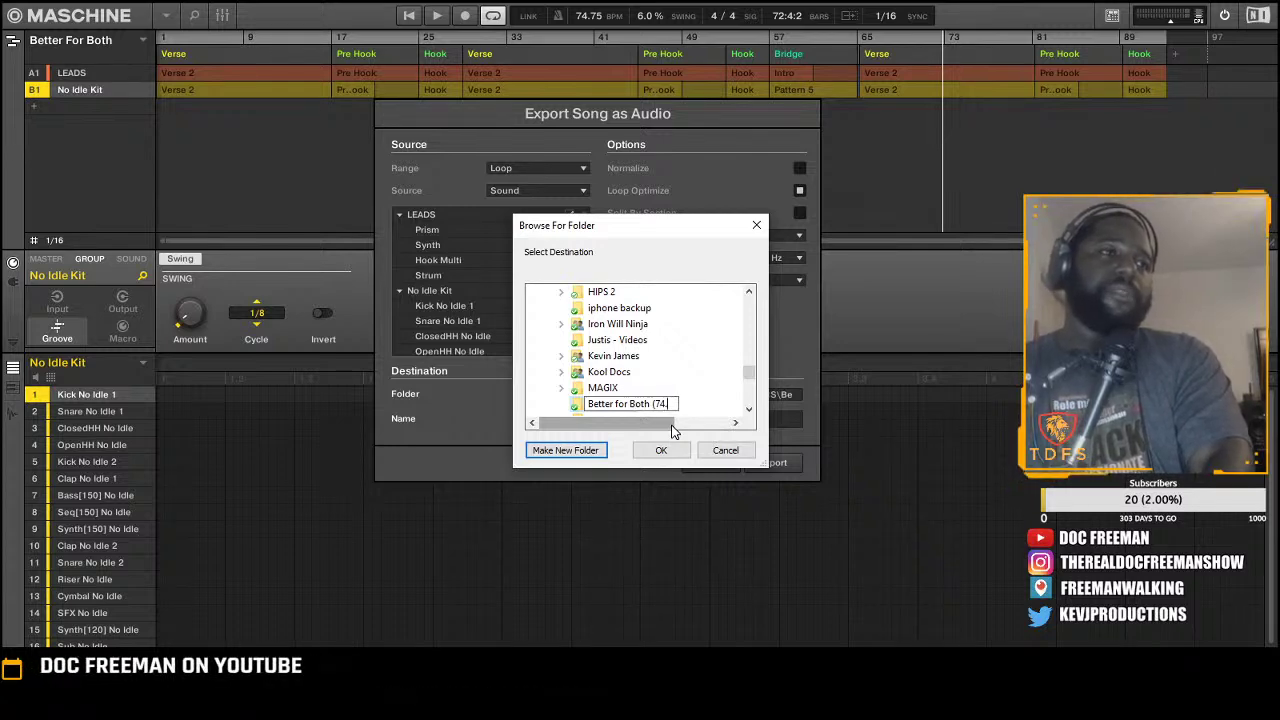
pyautogui.write('75')
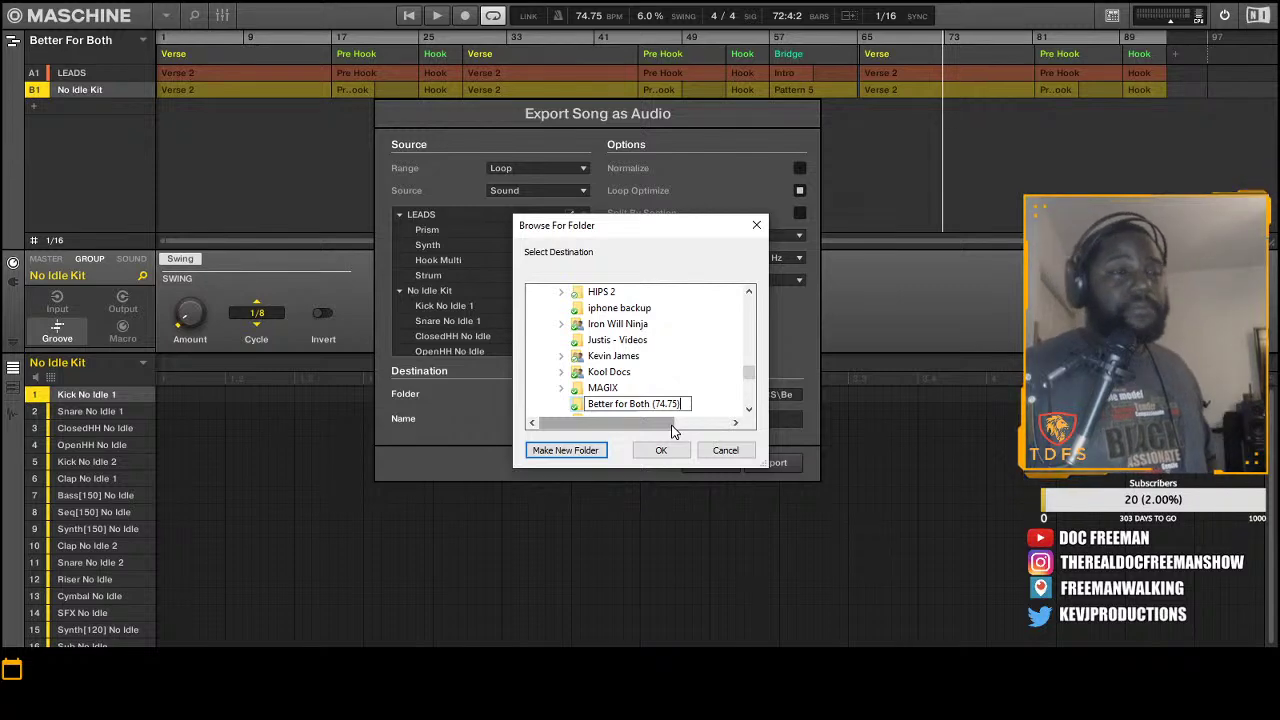
pyautogui.hotkey('ctrl', 'a')
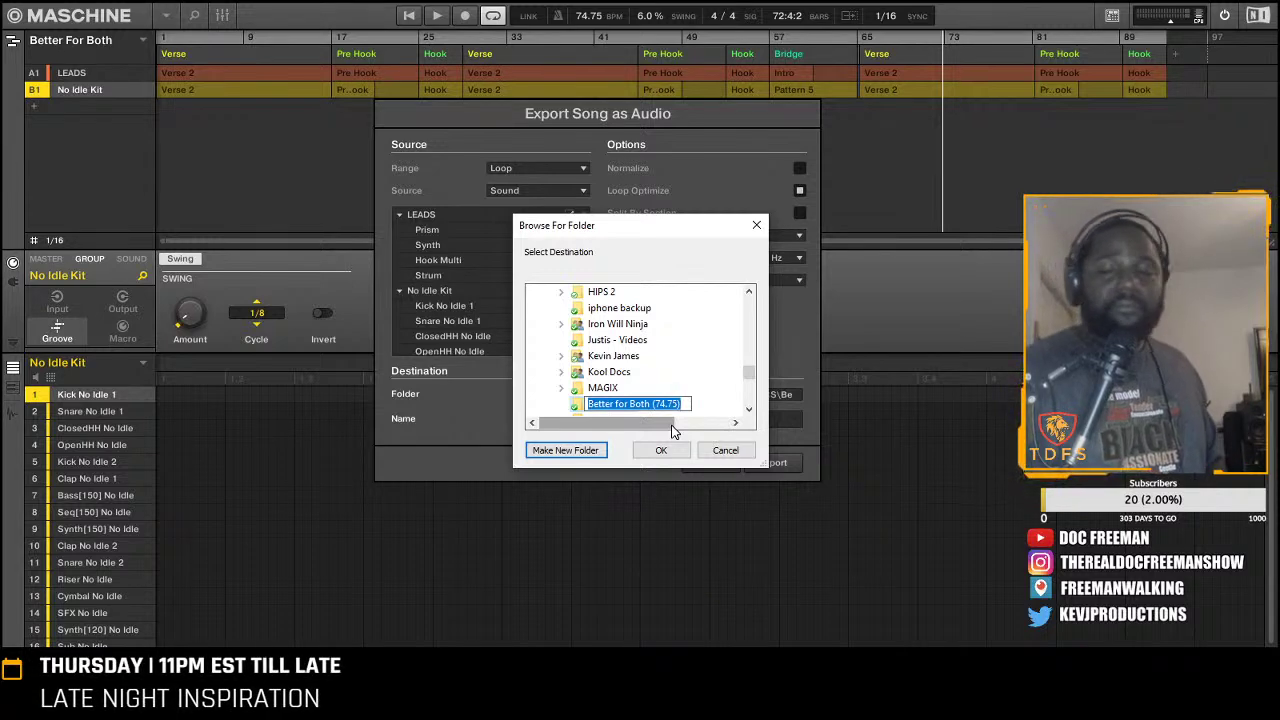
pyautogui.press('Return')
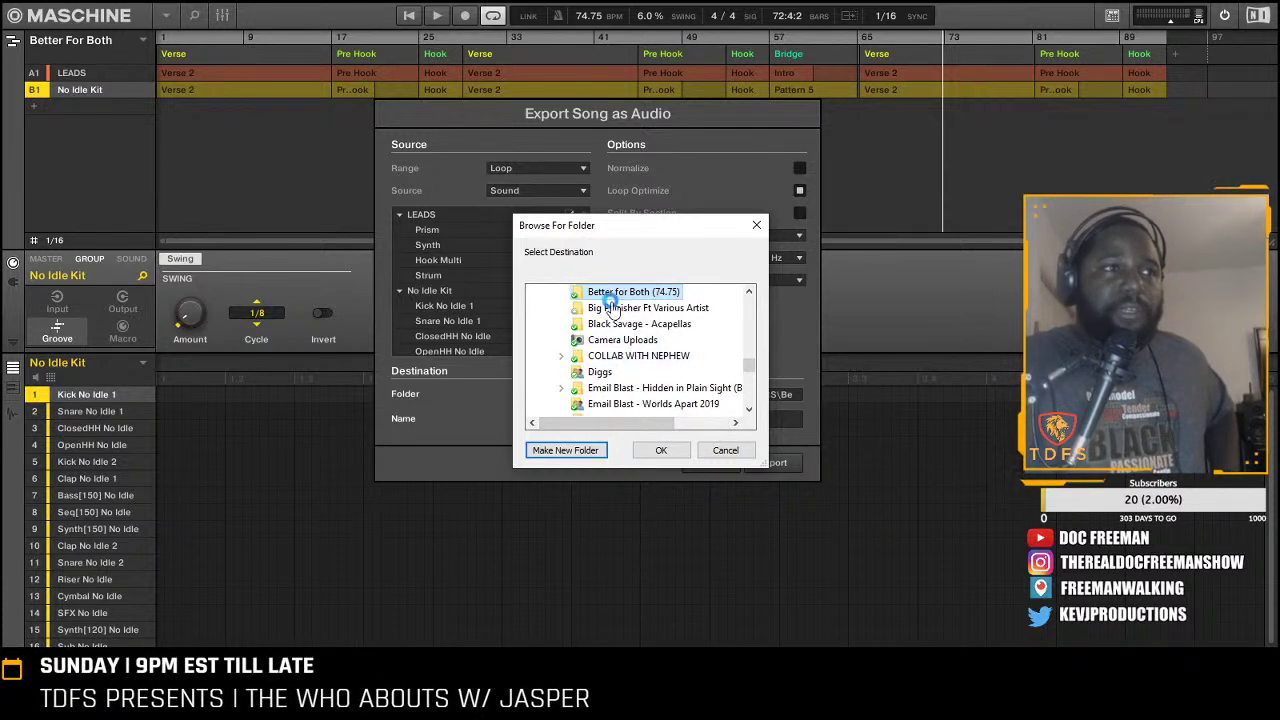
pyautogui.click(661, 450)
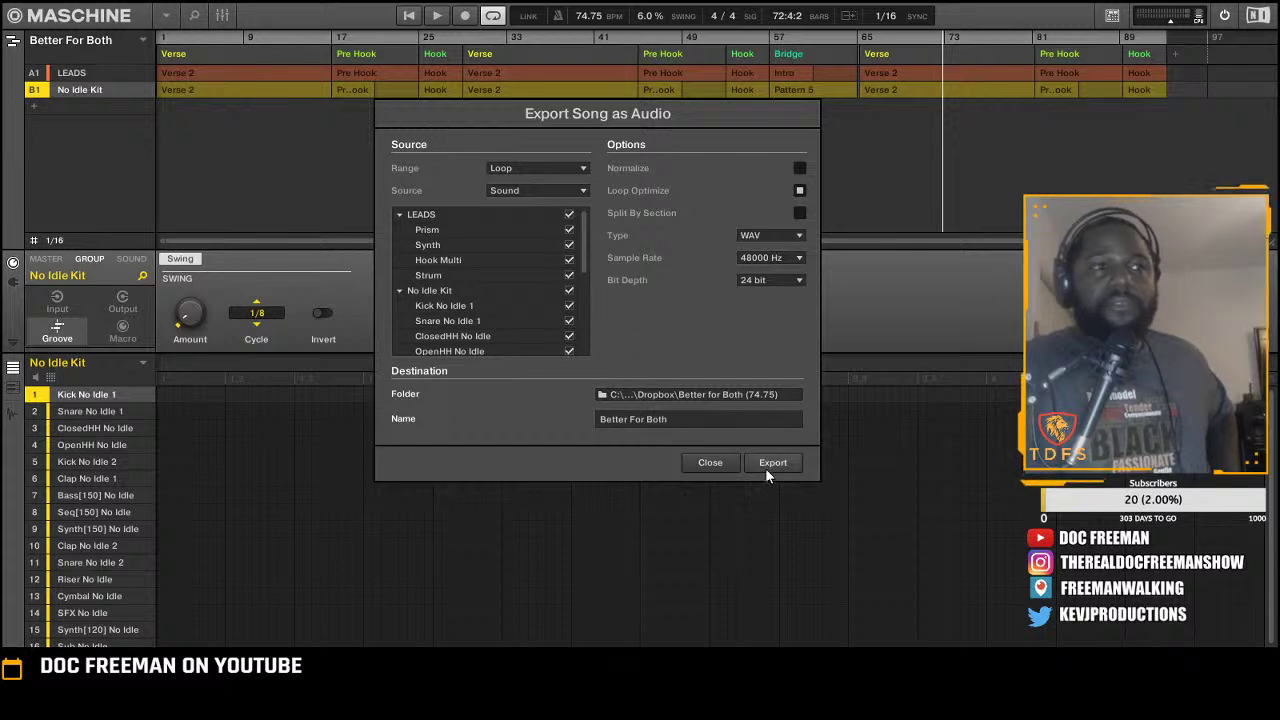
# Check the export options and sound list, and export the individual sounds as 48000 Hz, 24 bit WAV files
pyautogui.click(799, 190)
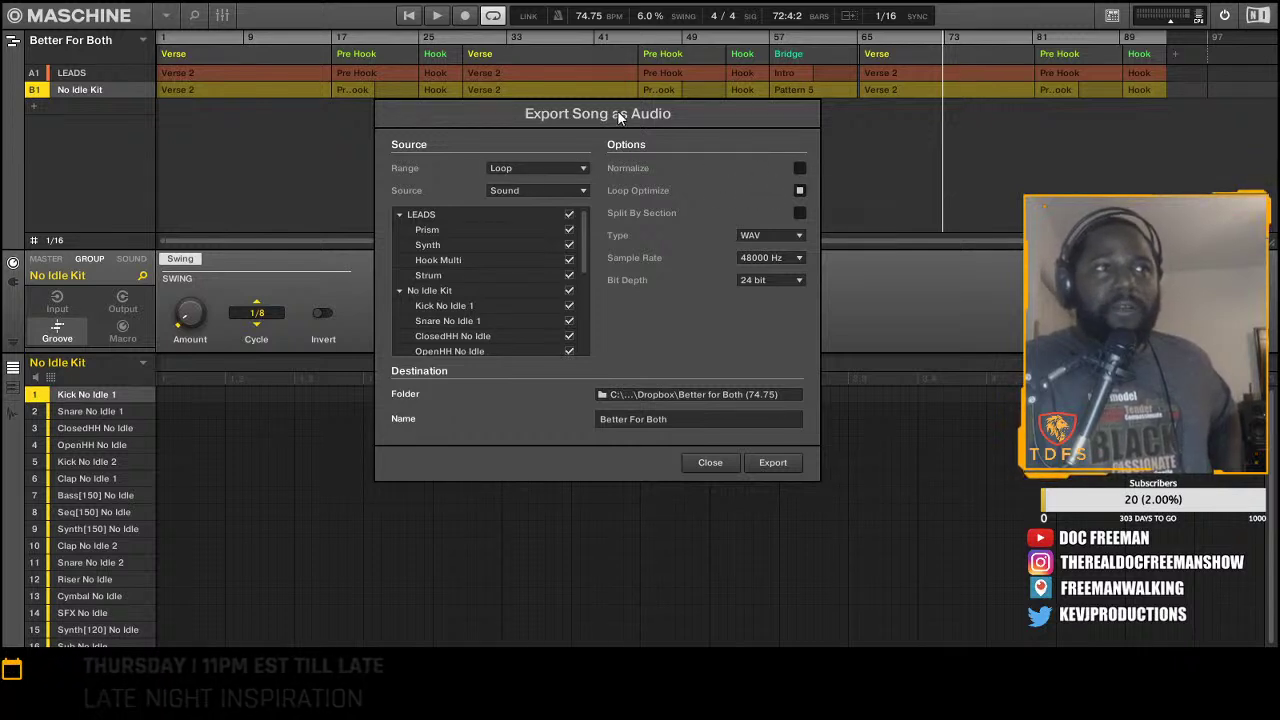
pyautogui.moveTo(617, 110); pyautogui.dragTo(658, 117)
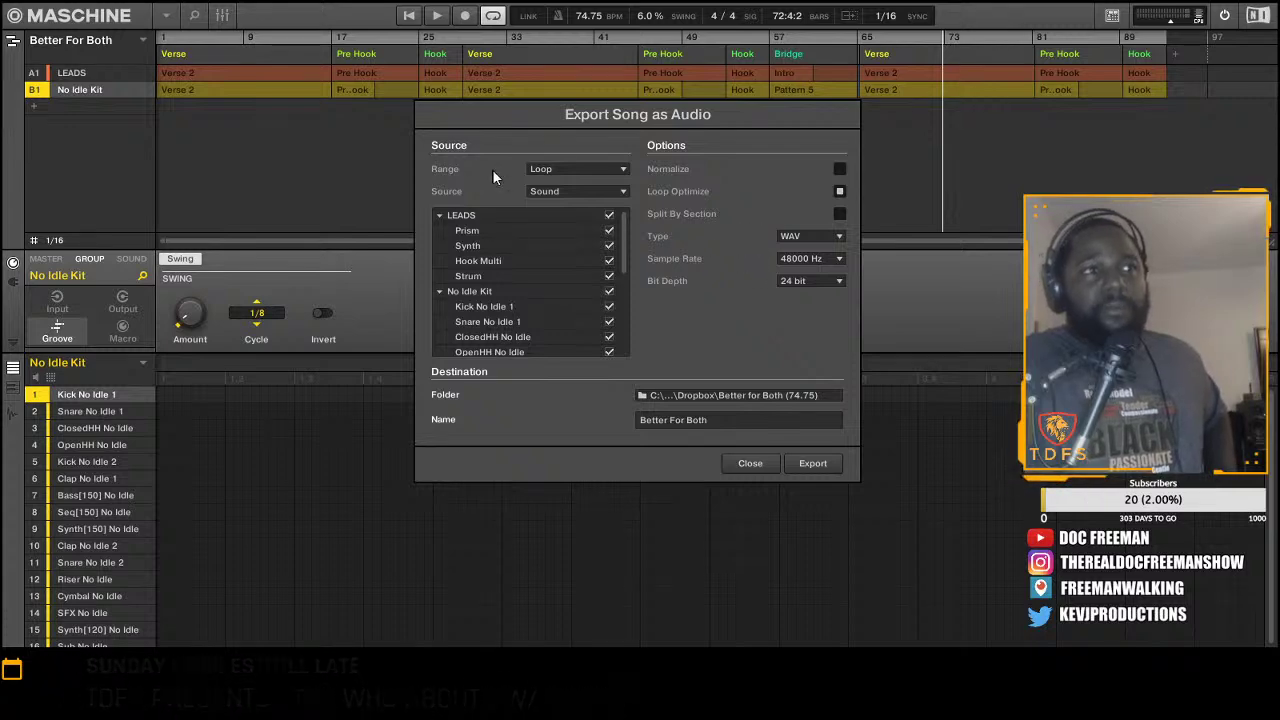
pyautogui.moveTo(626, 227)
pyautogui.mouseDown()
pyautogui.moveTo(629, 315)
pyautogui.moveTo(627, 206)
pyautogui.mouseUp()
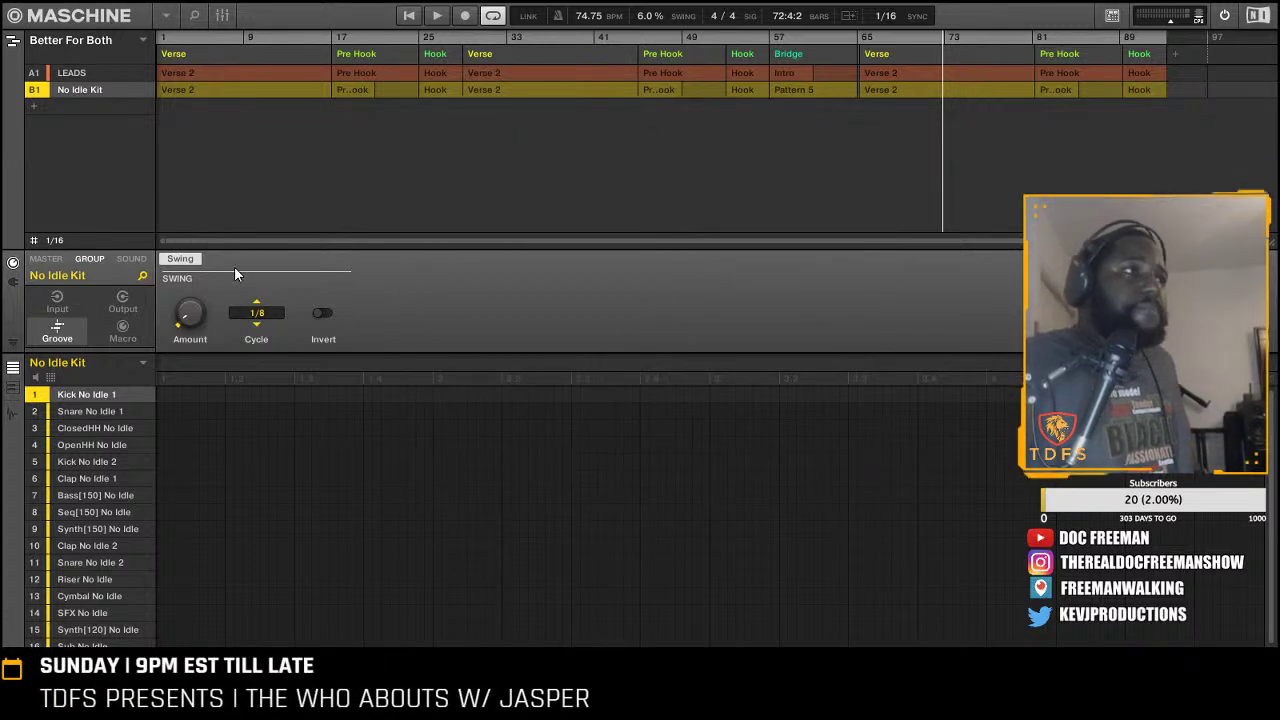
# Start another audio export with the source set to Master and export the master output as WAV to the Better for Both (74.75) folder
pyautogui.click(166, 15)
pyautogui.moveTo(183, 44)
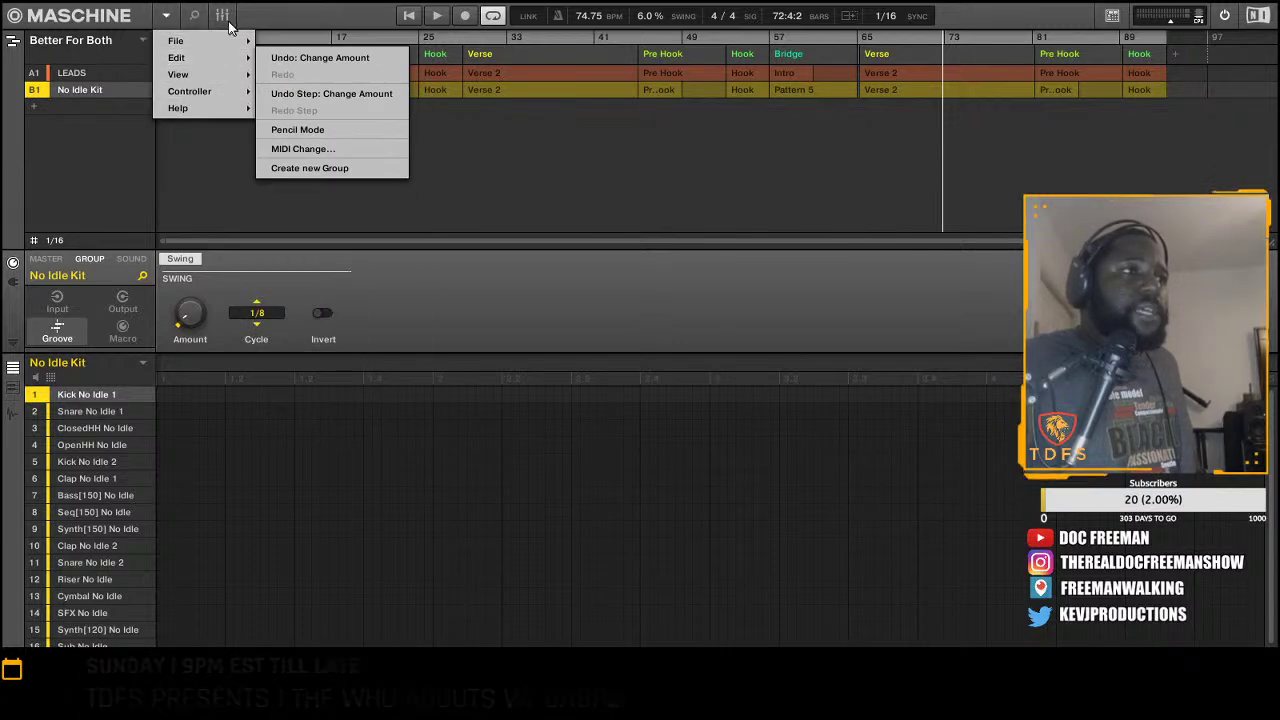
pyautogui.click(300, 146)
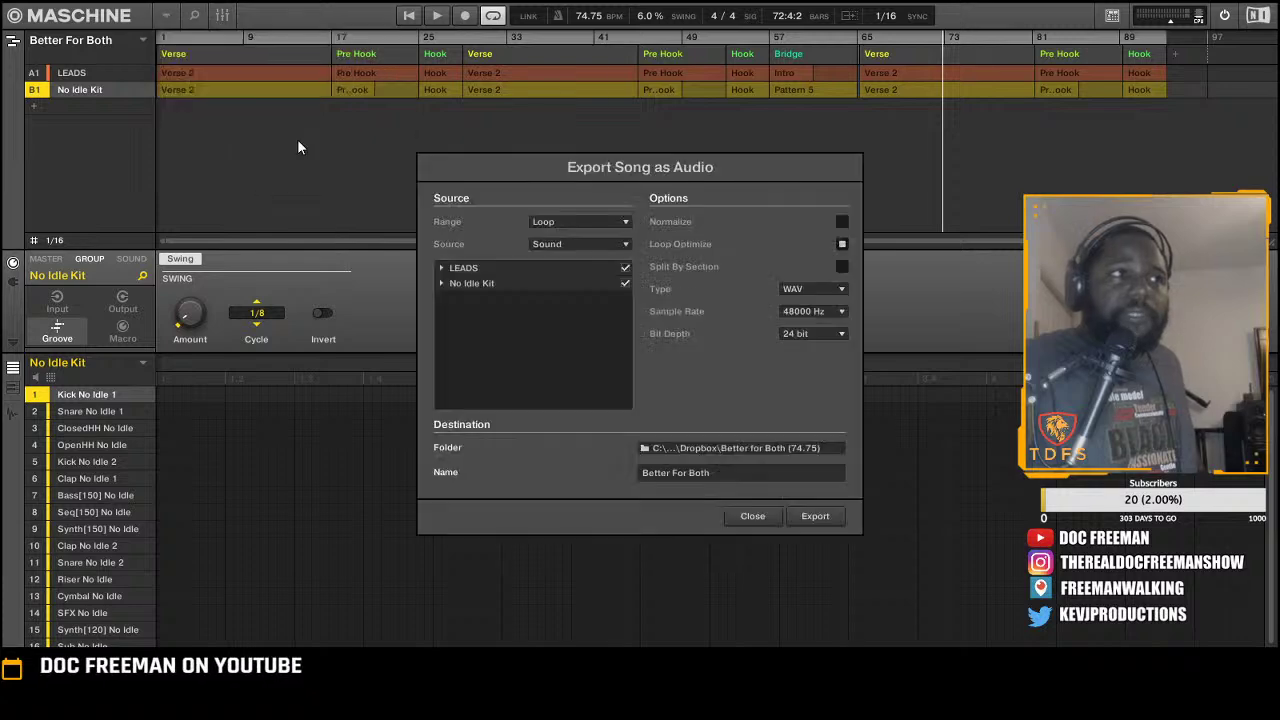
pyautogui.click(607, 243)
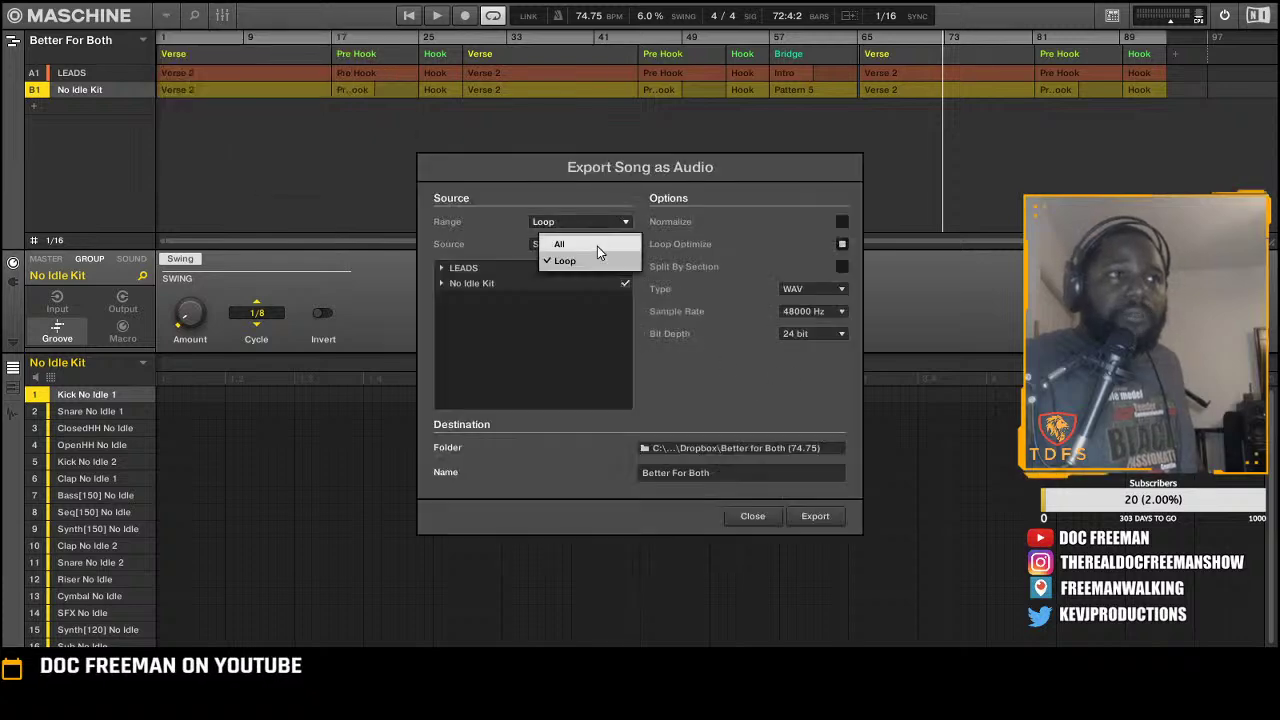
pyautogui.click(727, 252)
pyautogui.click(586, 245)
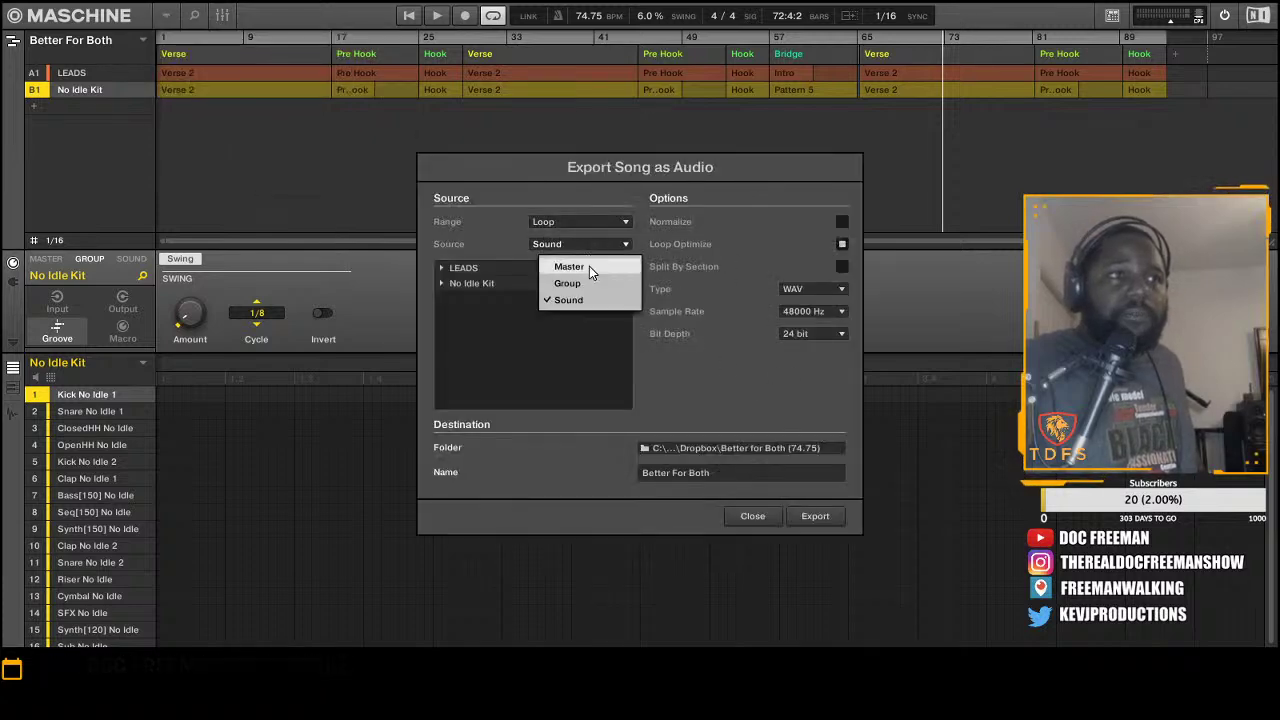
pyautogui.click(593, 268)
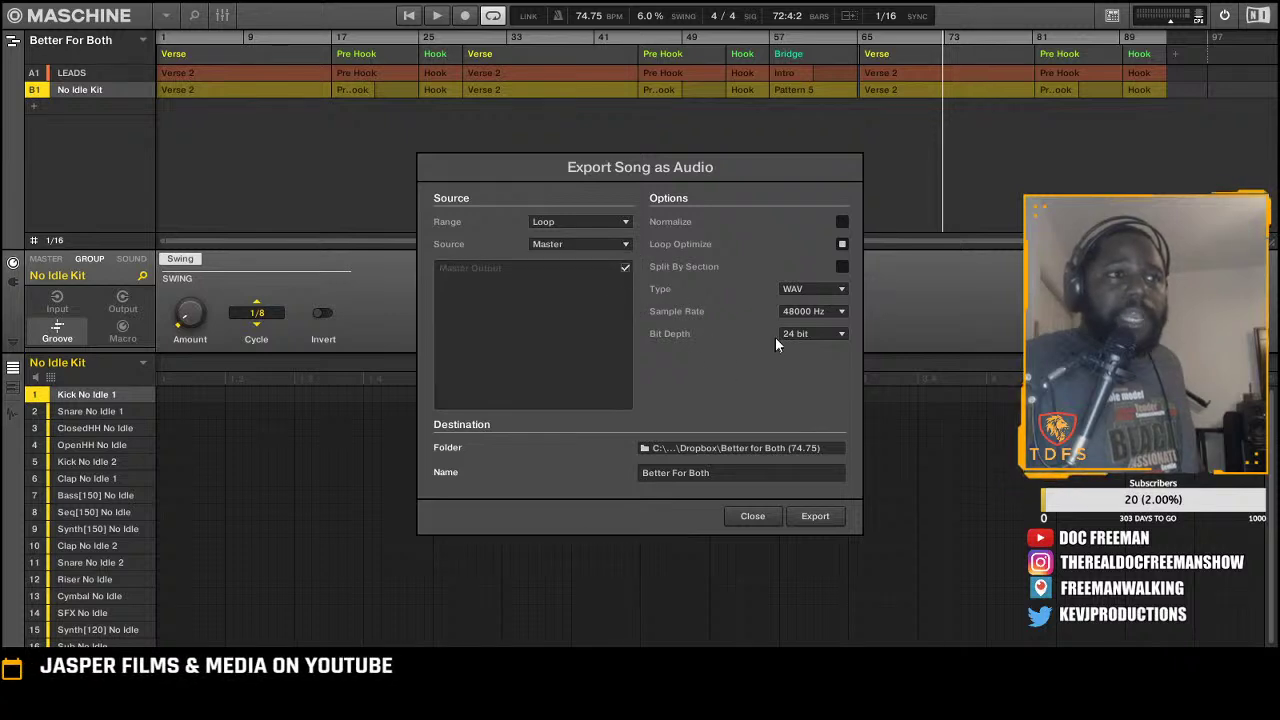
pyautogui.click(812, 516)
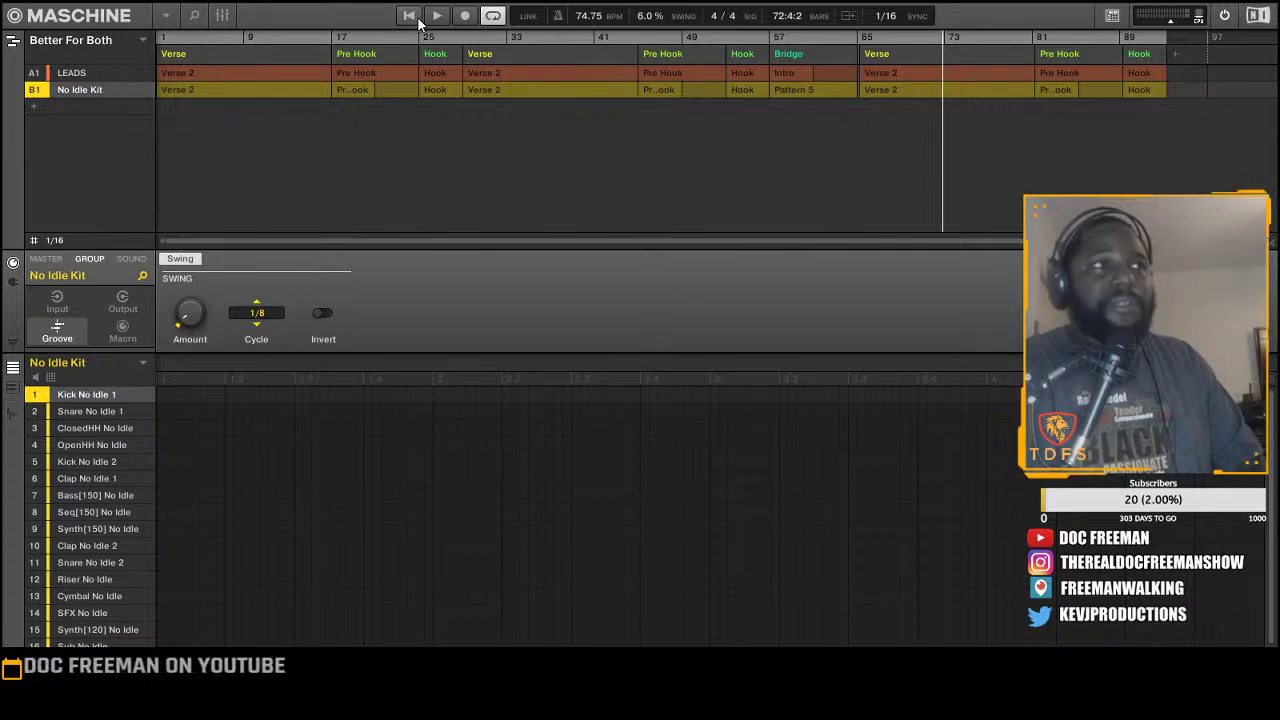
# Save the Better For Both project and check its save status
pyautogui.click(166, 15)
pyautogui.moveTo(188, 42)
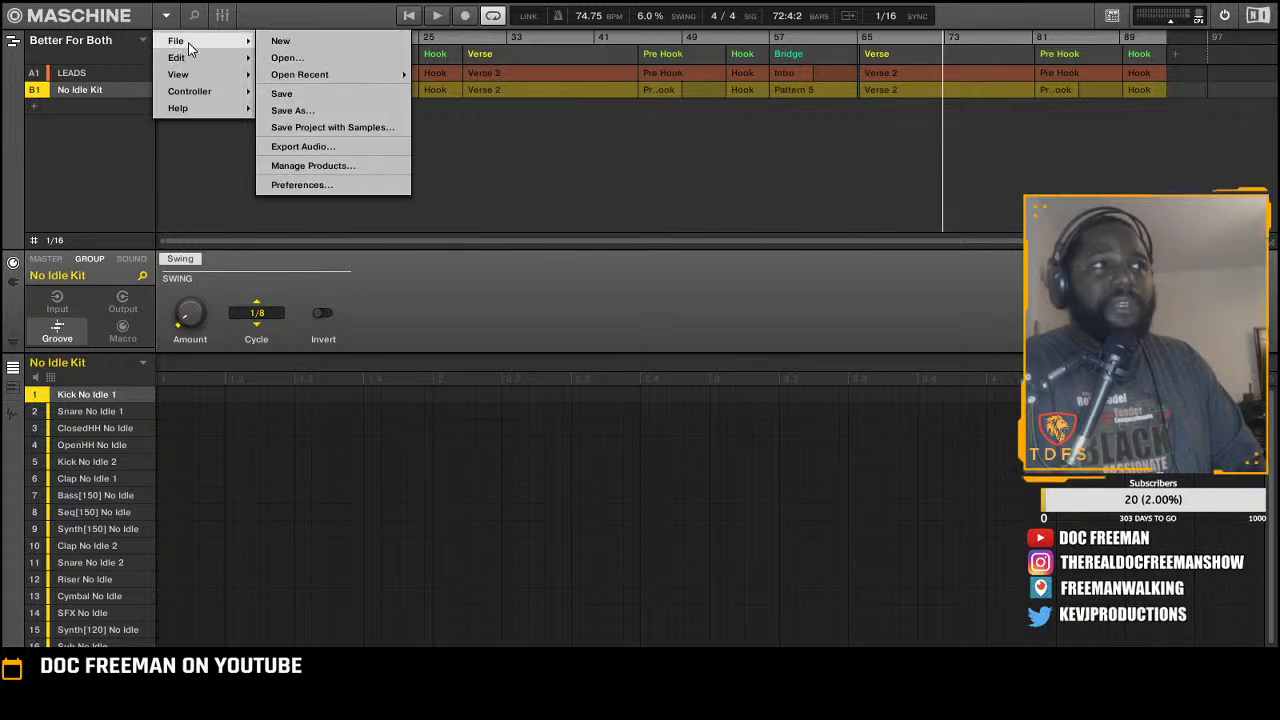
pyautogui.click(297, 94)
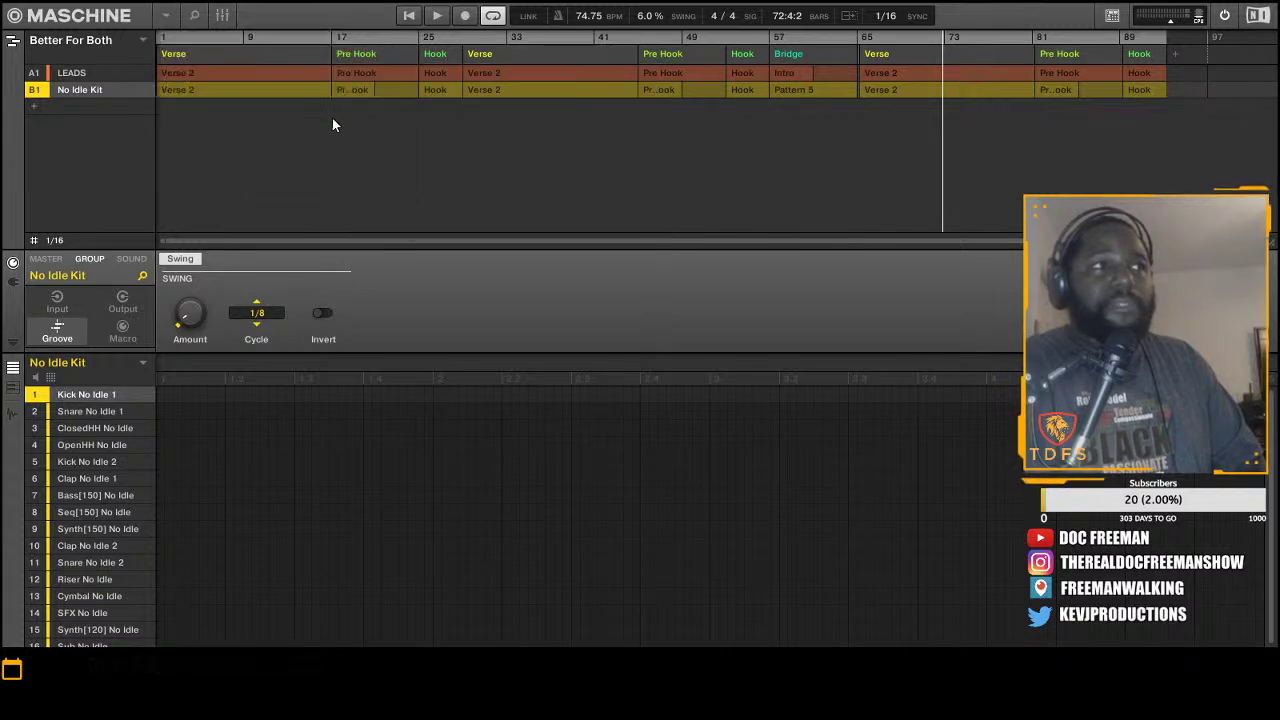
pyautogui.click(168, 15)
pyautogui.moveTo(196, 42)
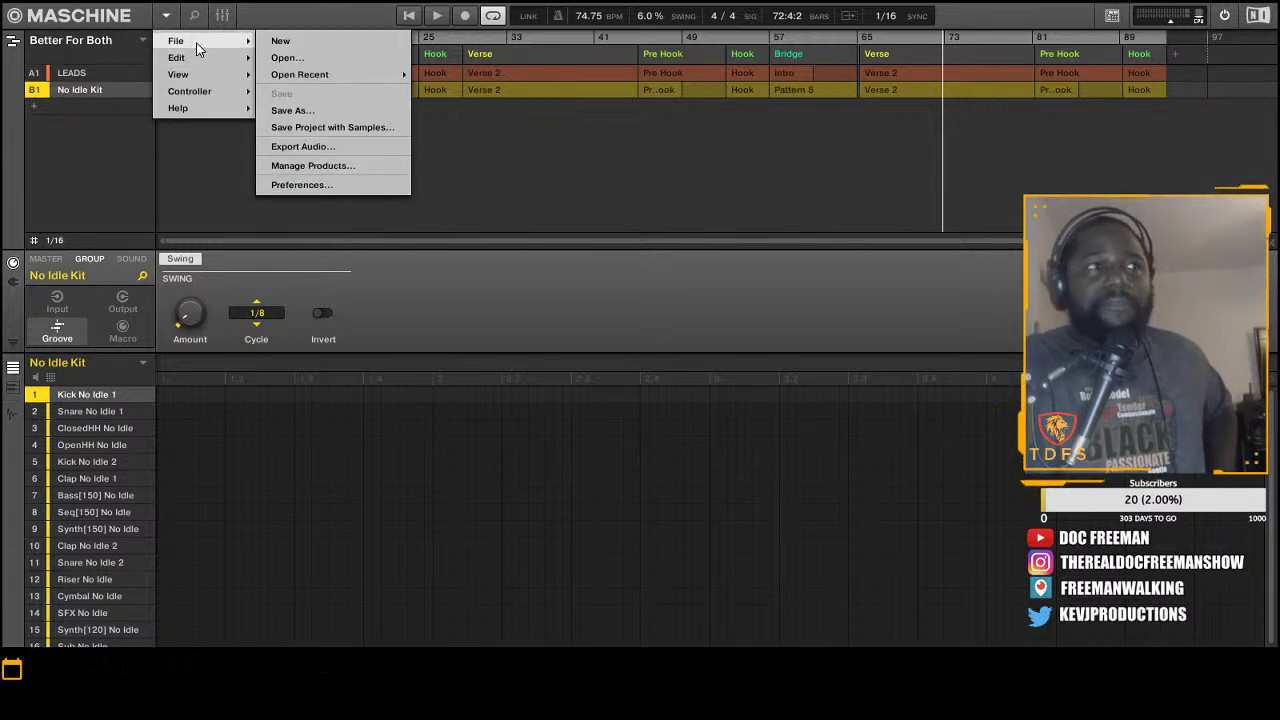
pyautogui.click(265, 14)
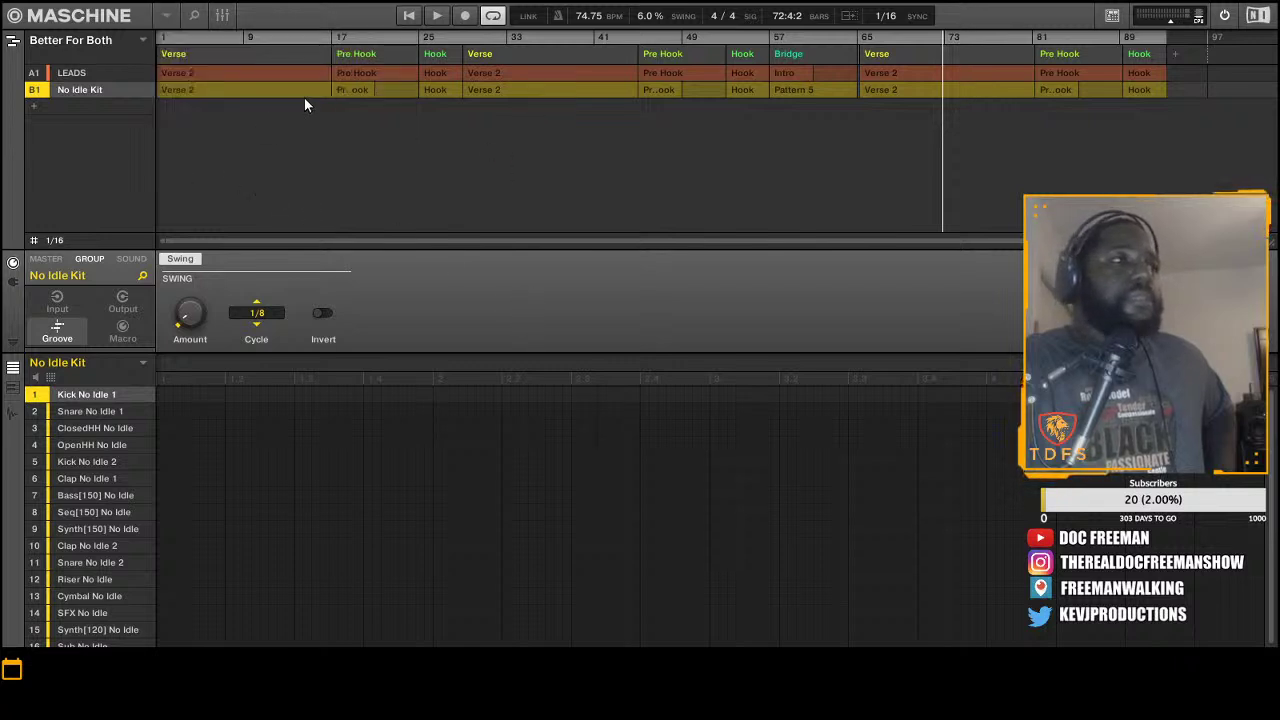